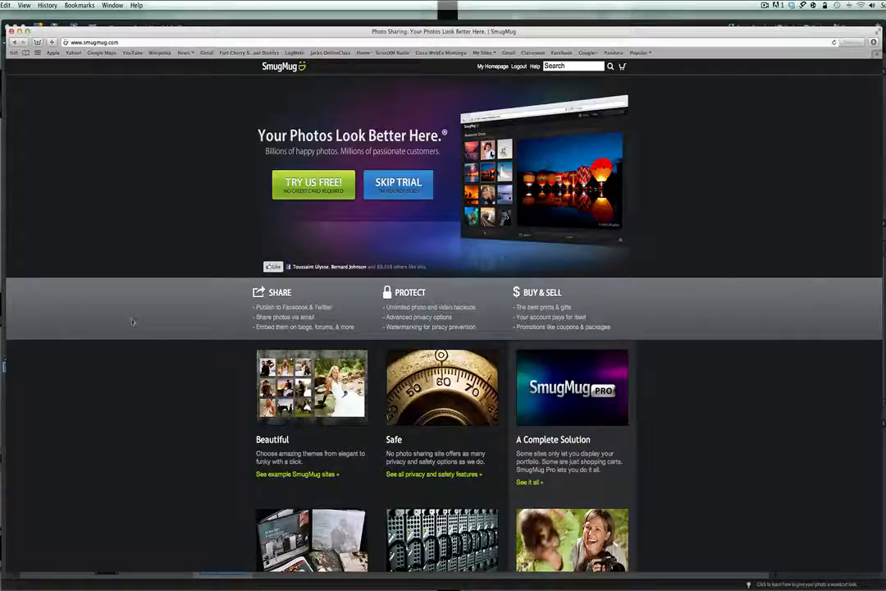
# Close the Safari window showing the finished SmugMug cube.
pyautogui.click(12, 31)
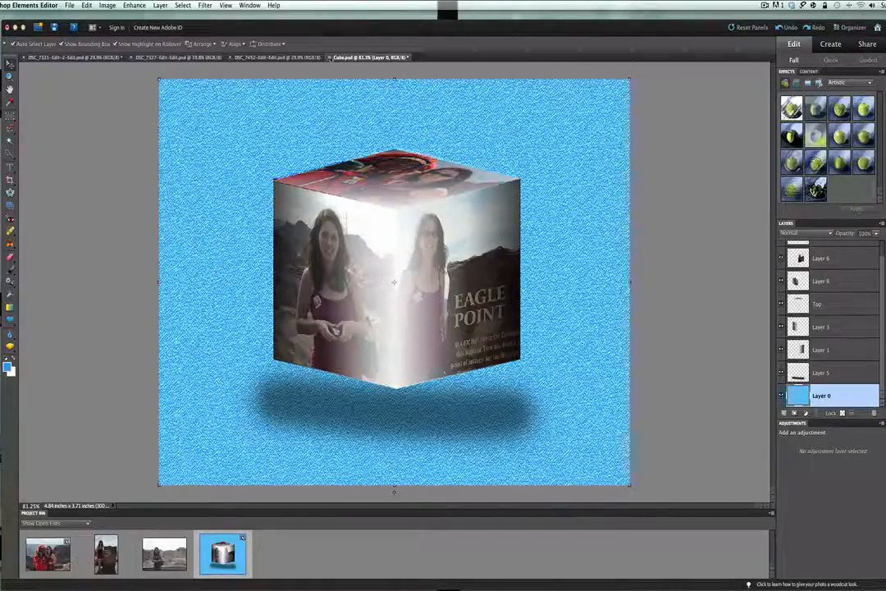
# Close the finished Cube.psd document without saving changes.
pyautogui.click(329, 58)
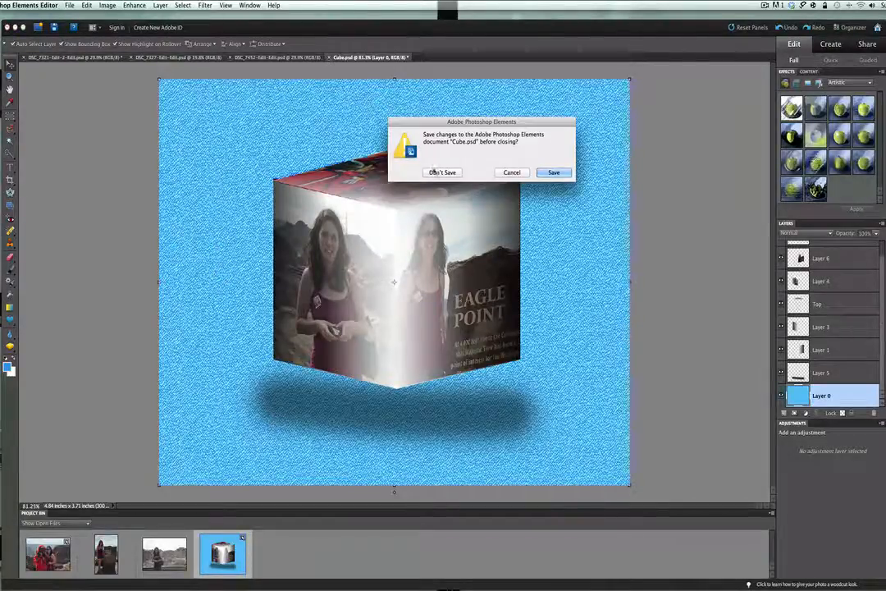
pyautogui.click(443, 172)
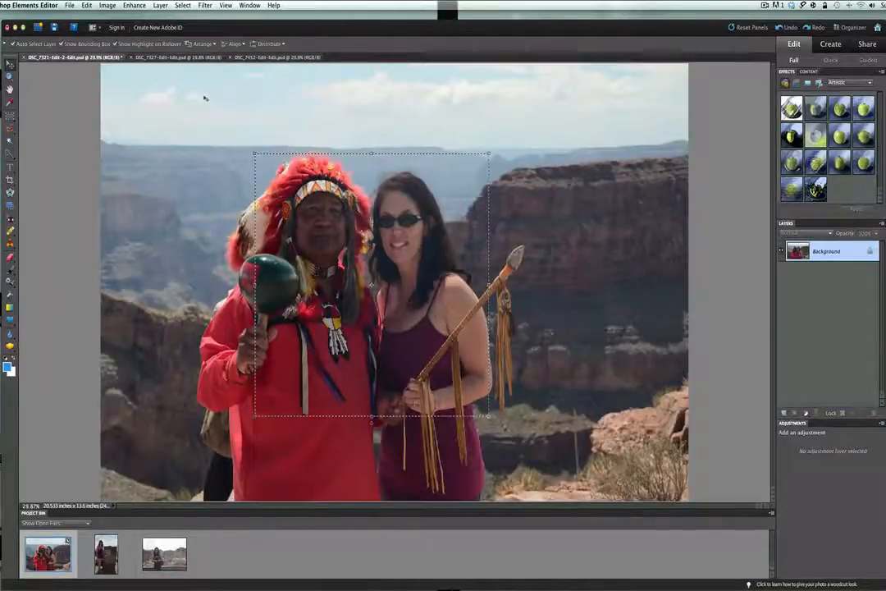
# Create a new blank white document named Cube via File > New > Blank File.
pyautogui.click(70, 5)
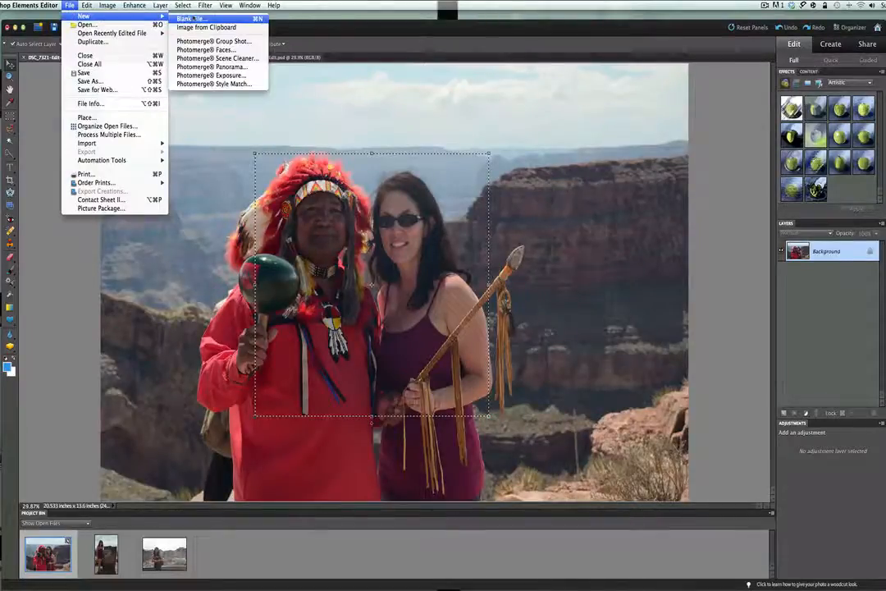
pyautogui.click(190, 18)
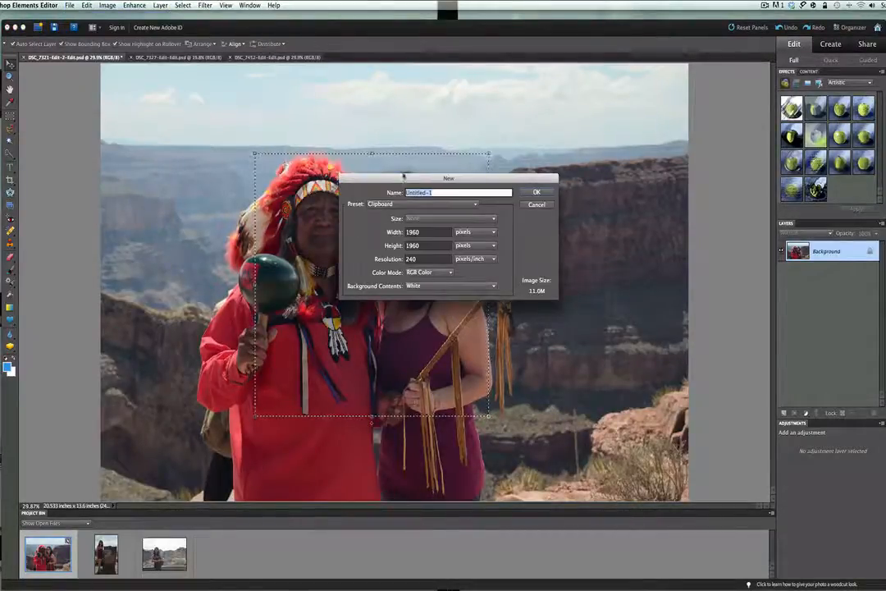
pyautogui.moveTo(430, 179)
pyautogui.mouseDown()
pyautogui.moveTo(366, 165)
pyautogui.moveTo(329, 138)
pyautogui.mouseUp()
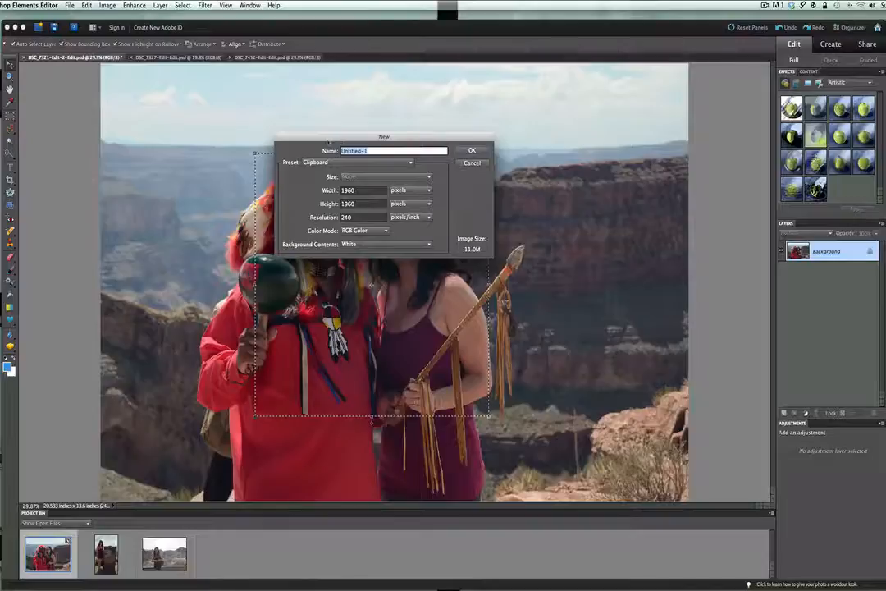
pyautogui.write('co')
pyautogui.write('be')
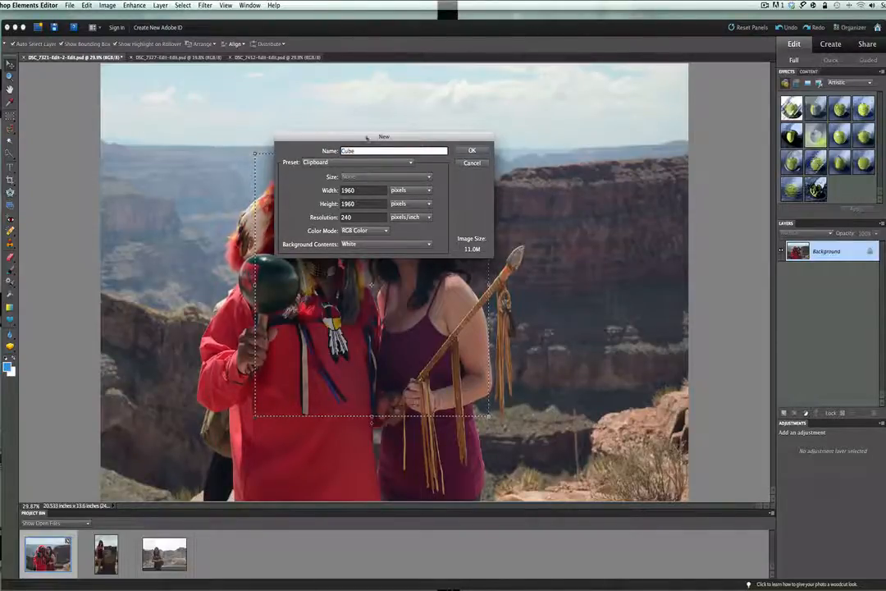
pyautogui.press('Return')
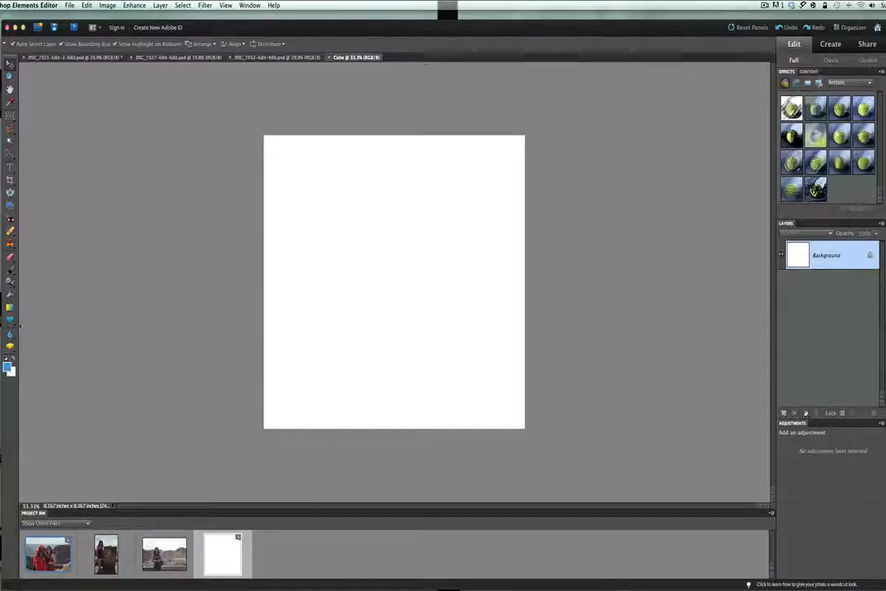
# Fill the white canvas solid blue with the Paint Bucket tool.
pyautogui.click(9, 318)
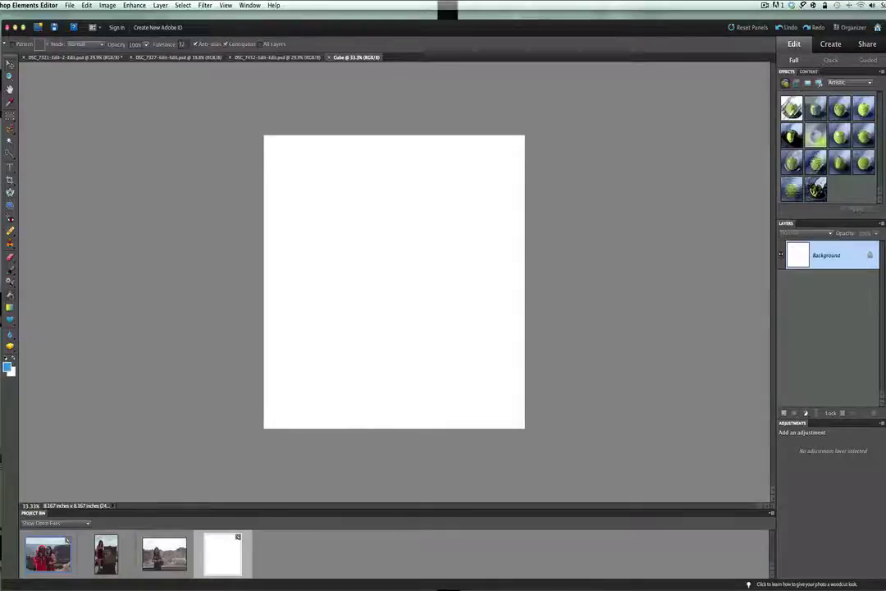
pyautogui.click(296, 233)
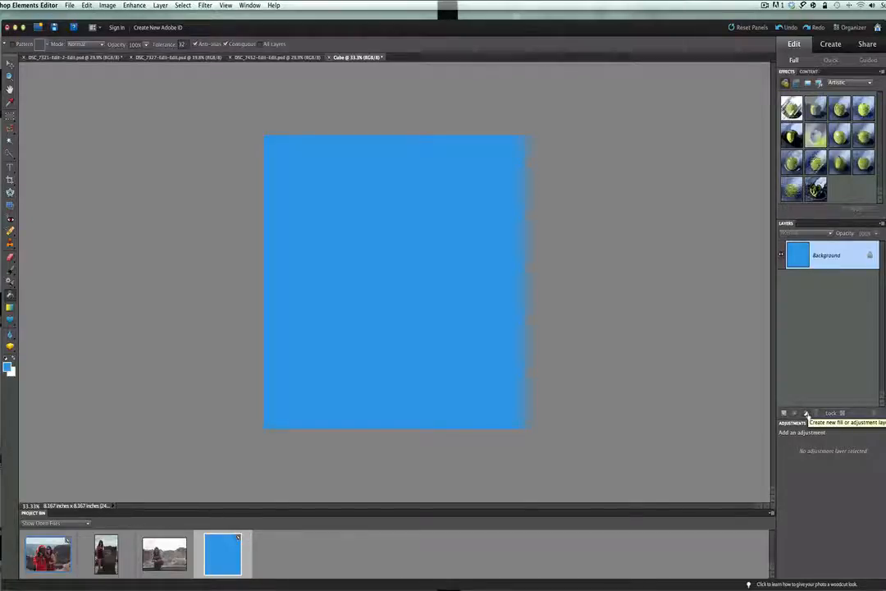
pyautogui.click(805, 413)
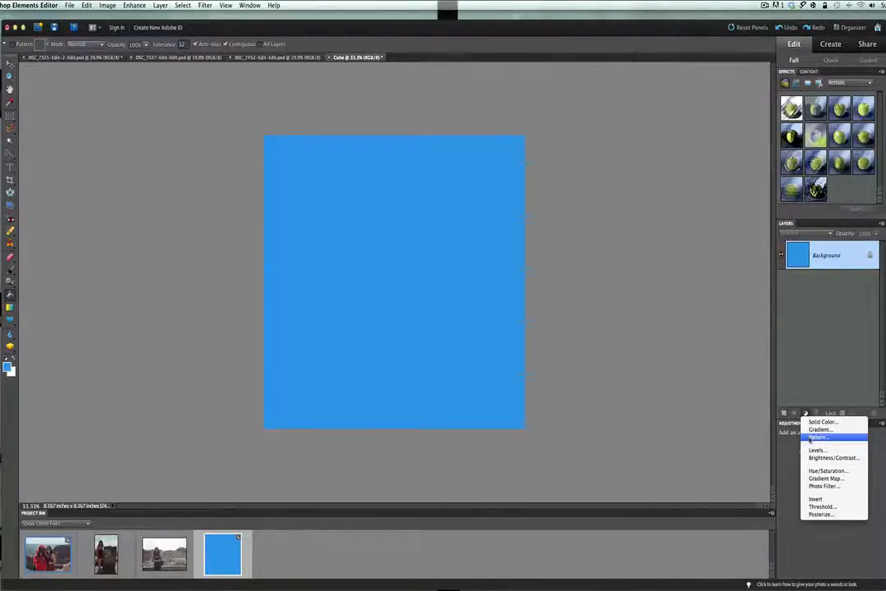
# Add a Pattern fill layer using the gray noise pattern.
pyautogui.click(819, 436)
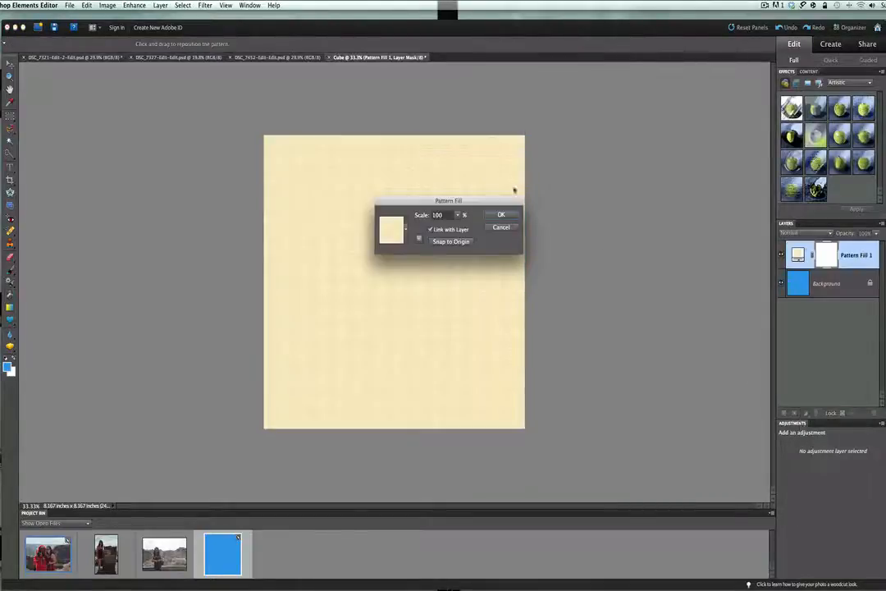
pyautogui.click(405, 228)
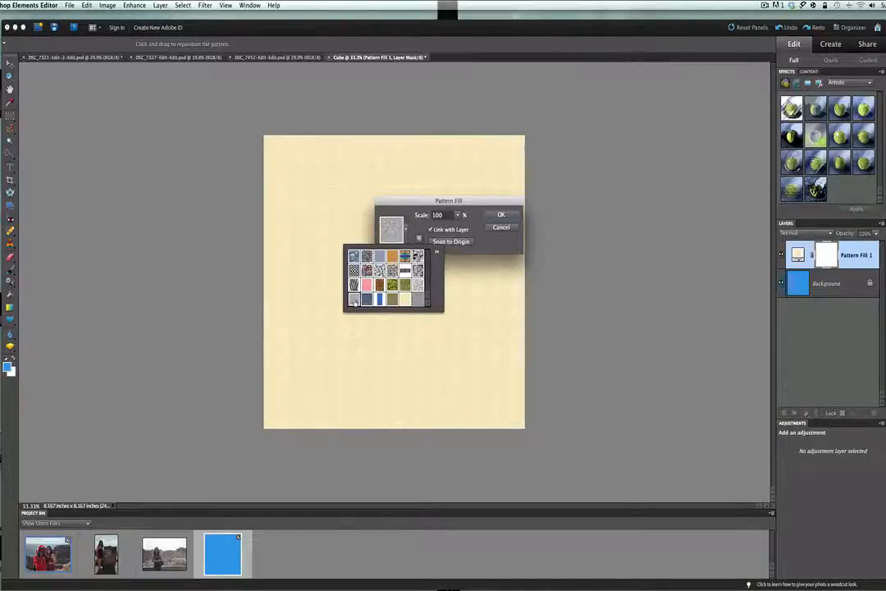
pyautogui.click(354, 257)
pyautogui.click(501, 214)
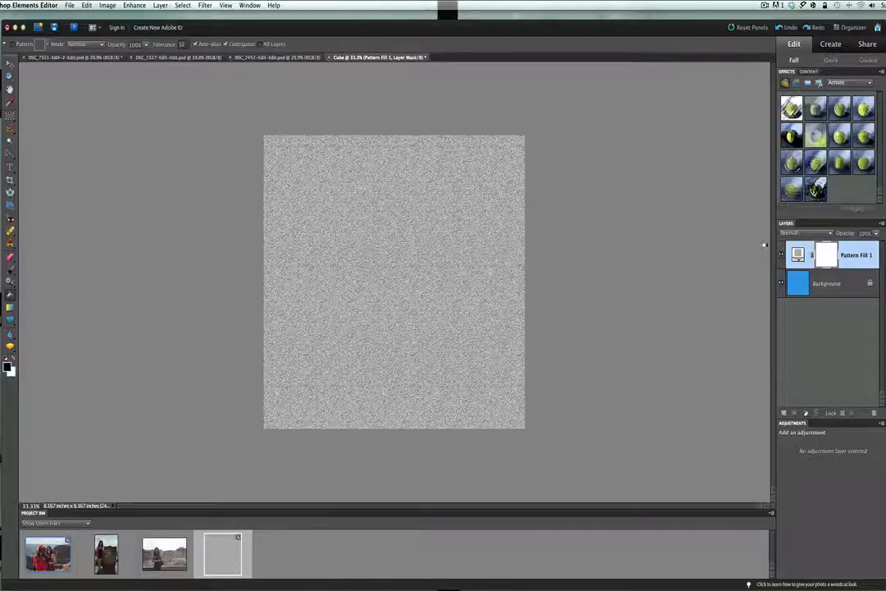
# Set the pattern fill layer's blend mode to Overlay for a textured blue background.
pyautogui.click(800, 233)
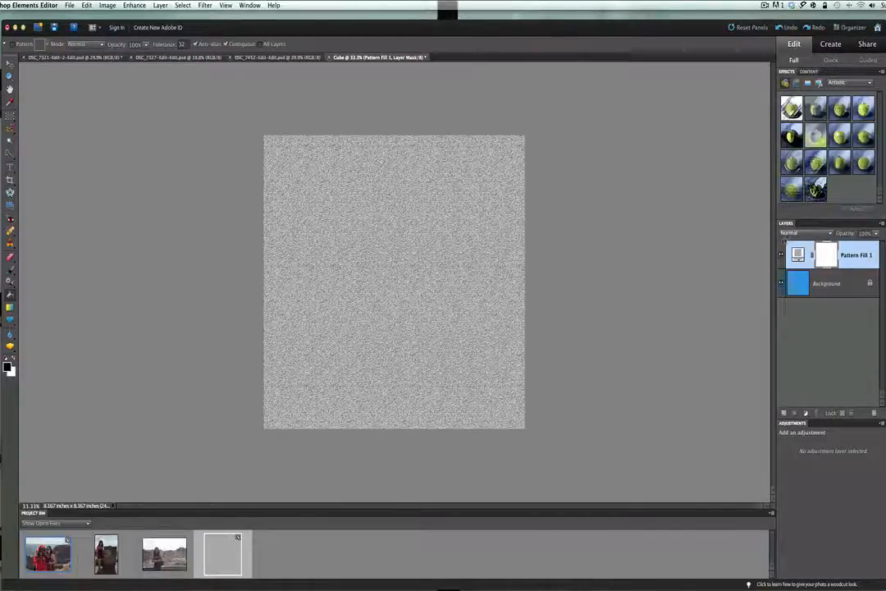
pyautogui.click(795, 234)
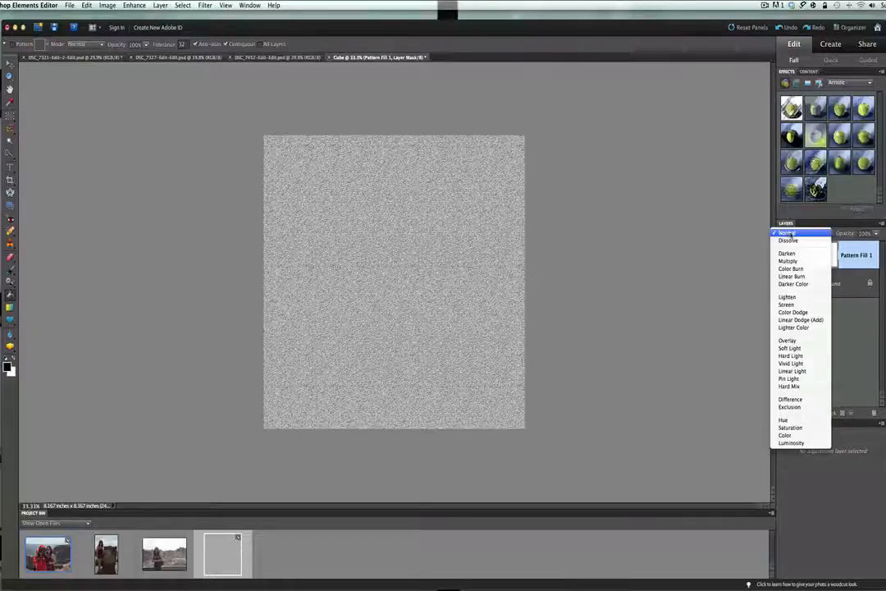
pyautogui.click(795, 341)
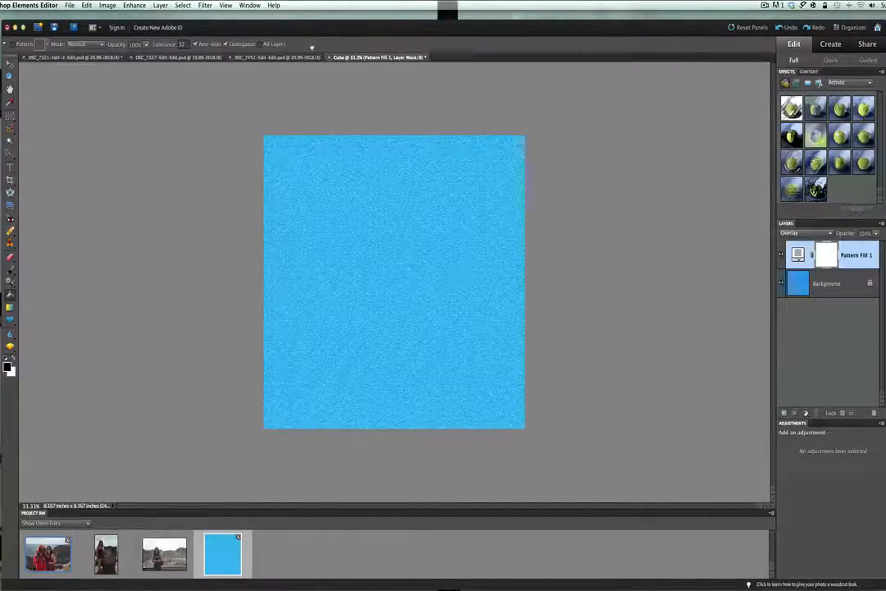
pyautogui.click(226, 5)
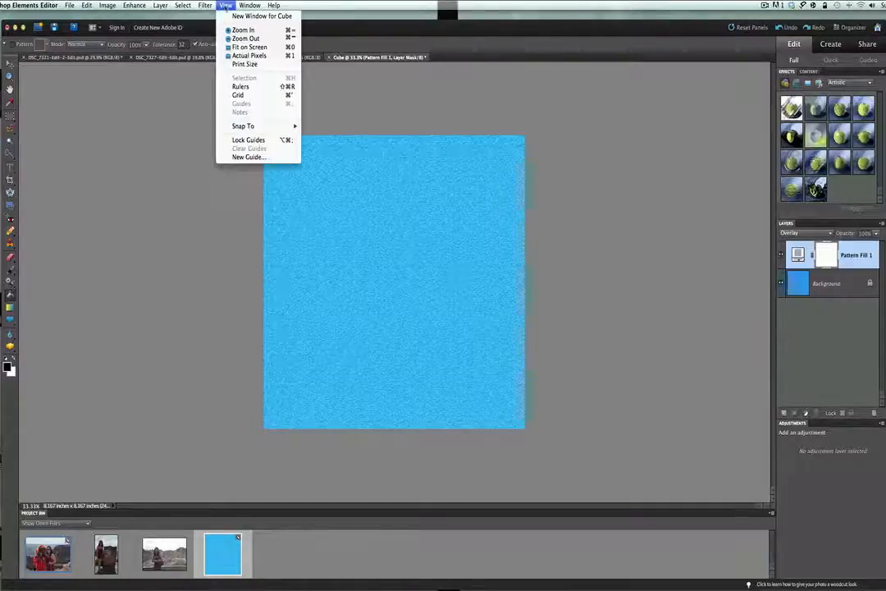
# Zoom in, add an empty Layer 1 and ready a rectangular marquee selection.
pyautogui.click(243, 29)
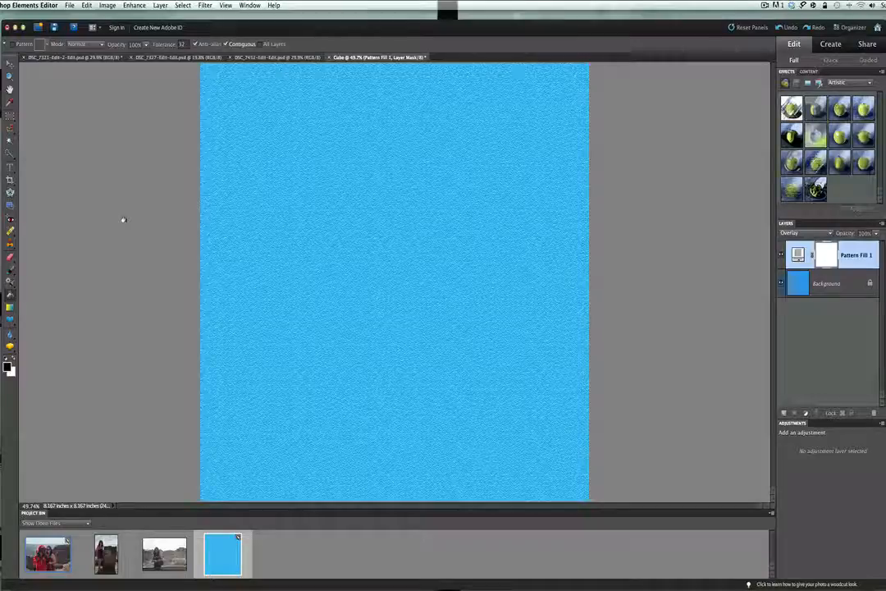
pyautogui.click(784, 414)
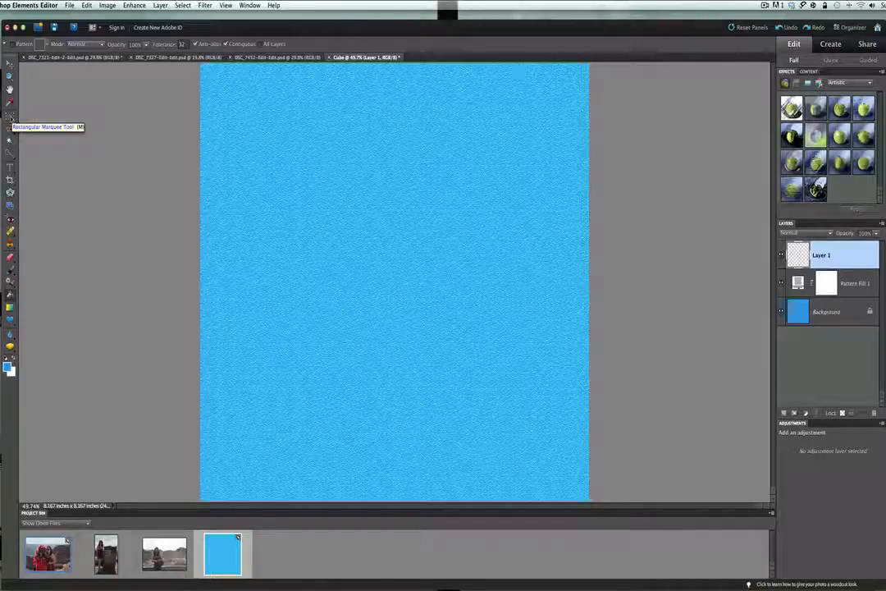
pyautogui.click(12, 118)
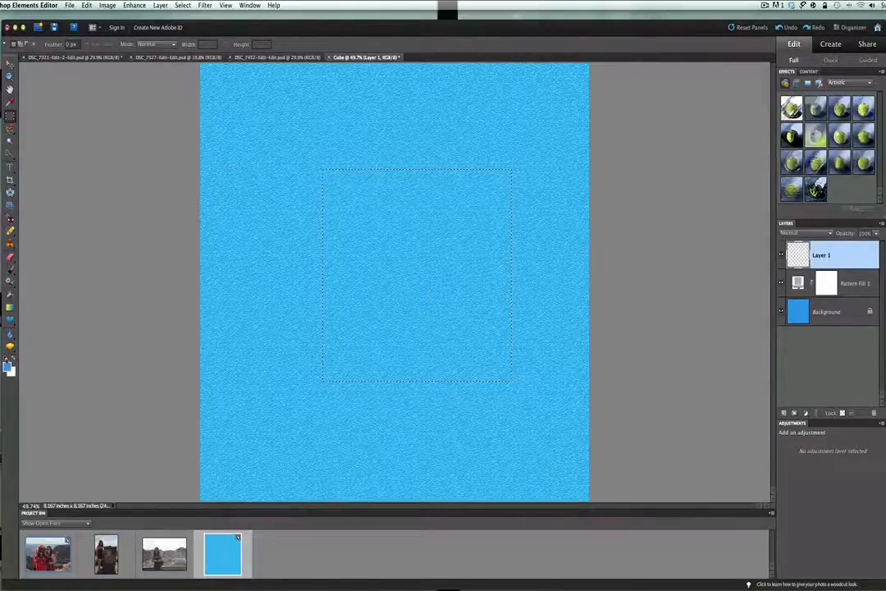
# Fill the centred rectangle with a left-to-right white-to-black gradient using default colours.
pyautogui.click(7, 363)
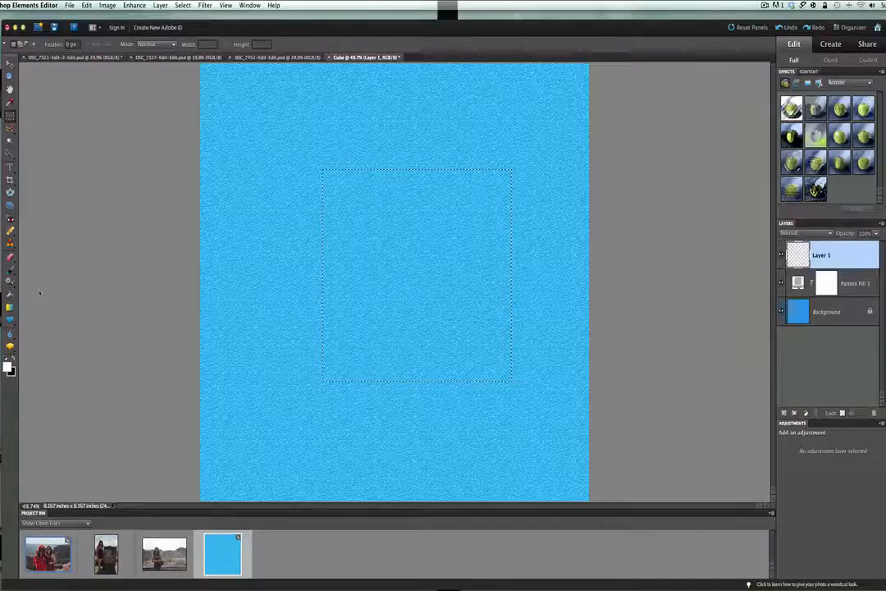
pyautogui.click(9, 307)
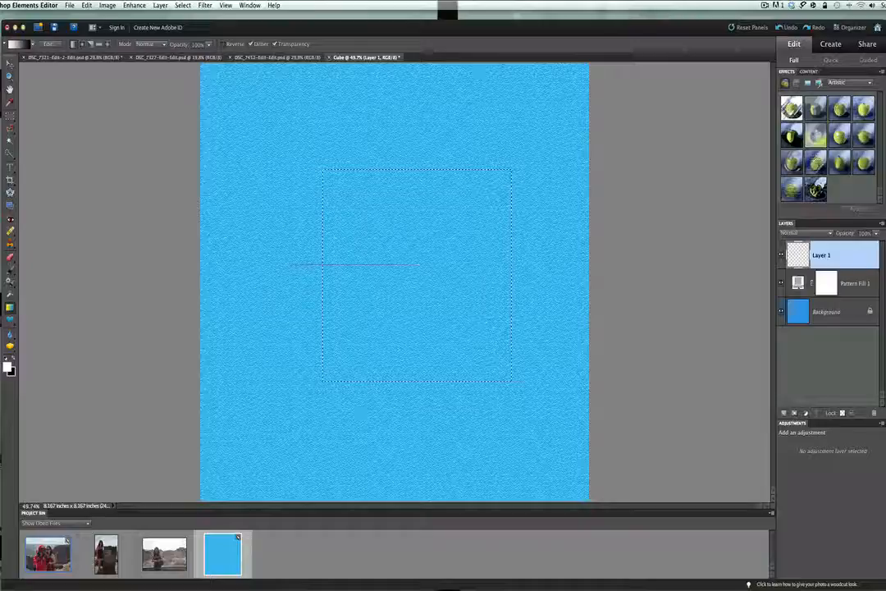
pyautogui.moveTo(294, 264); pyautogui.dragTo(419, 264)
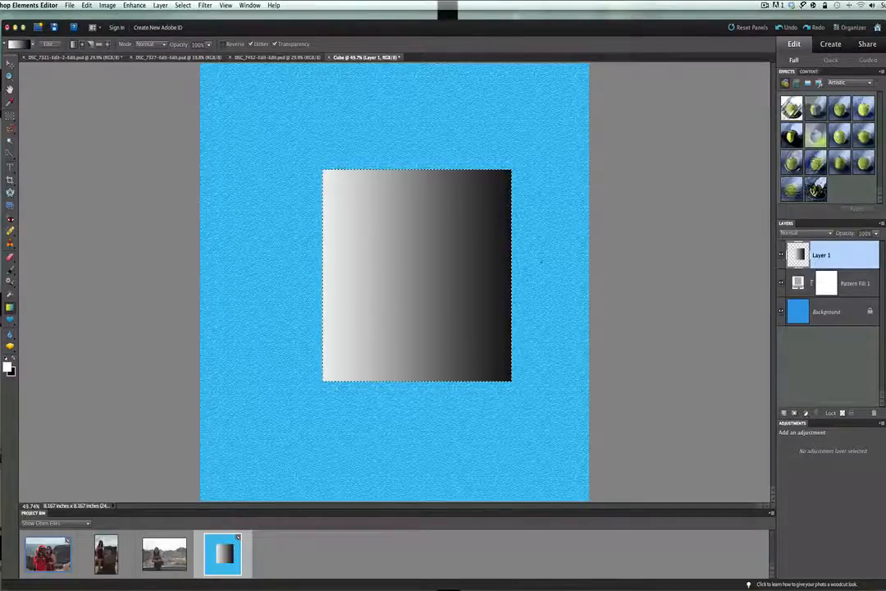
# Duplicate the gradient layer, rename the copy Top and leave Layer 1's name unchanged.
pyautogui.press('super+j')
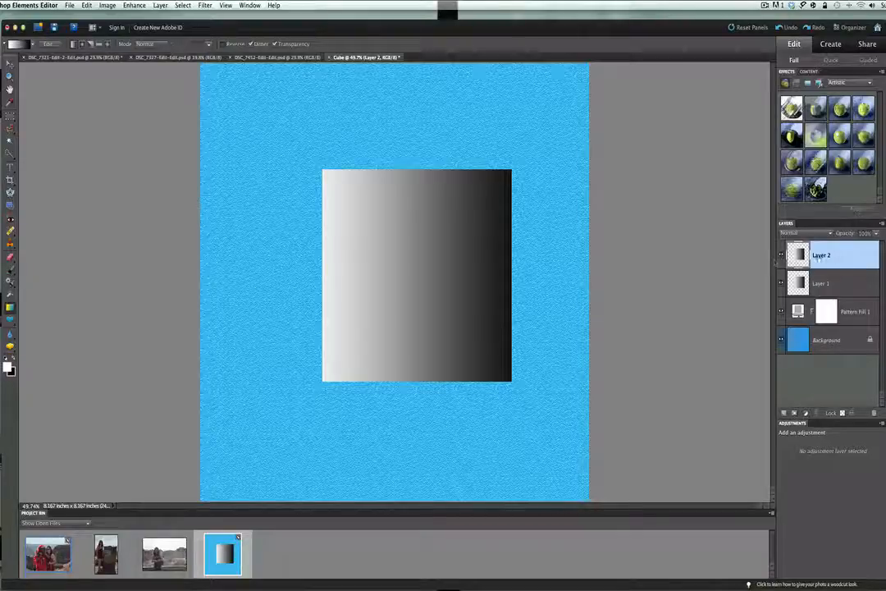
pyautogui.doubleClick(822, 256)
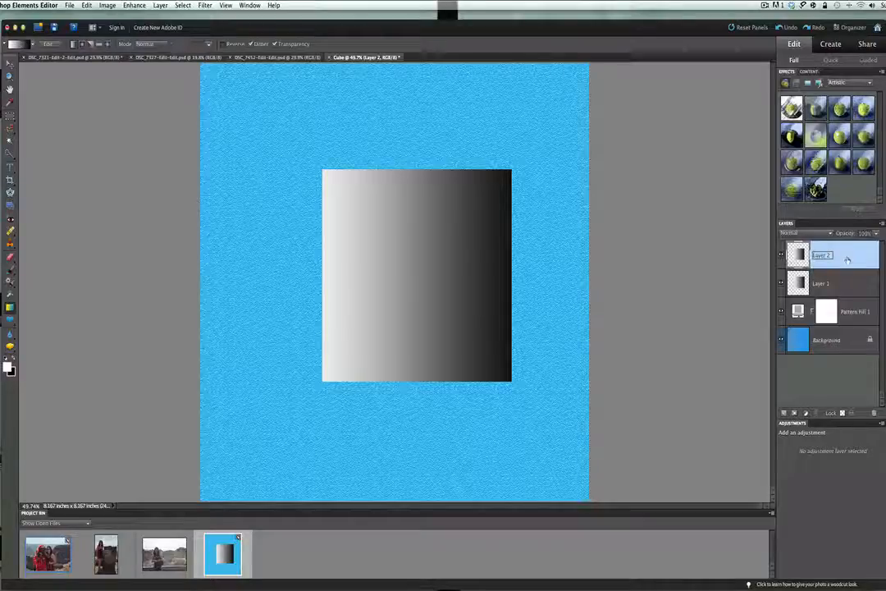
pyautogui.write('Front')
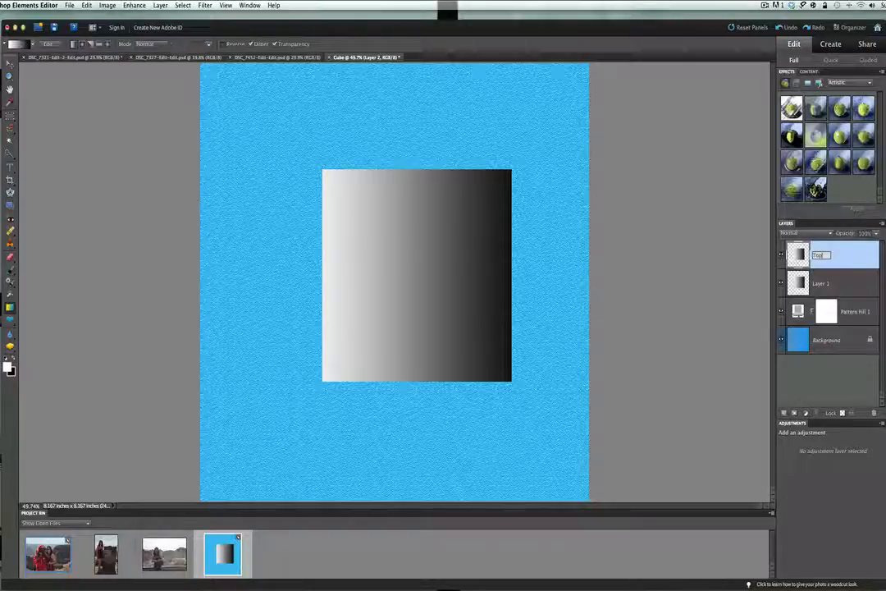
pyautogui.press('Return')
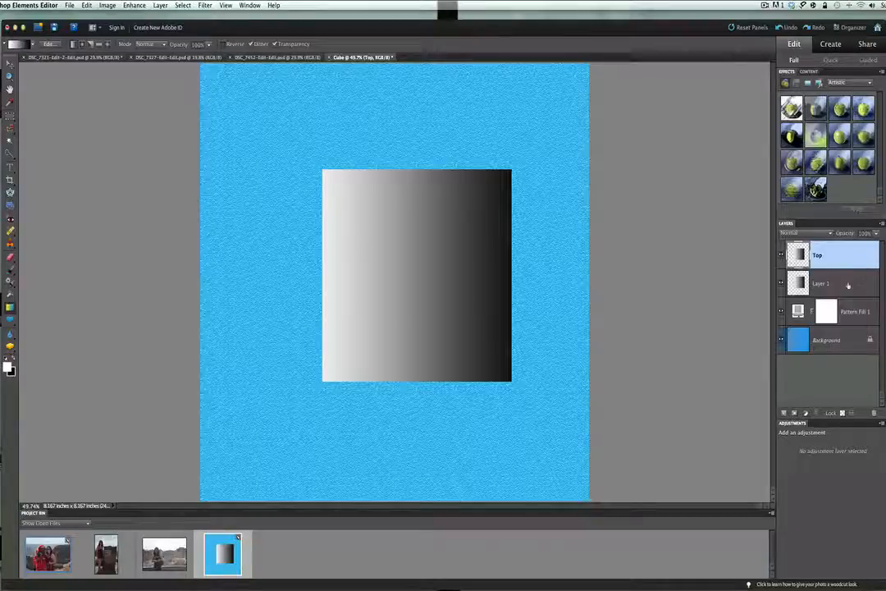
pyautogui.doubleClick(839, 284)
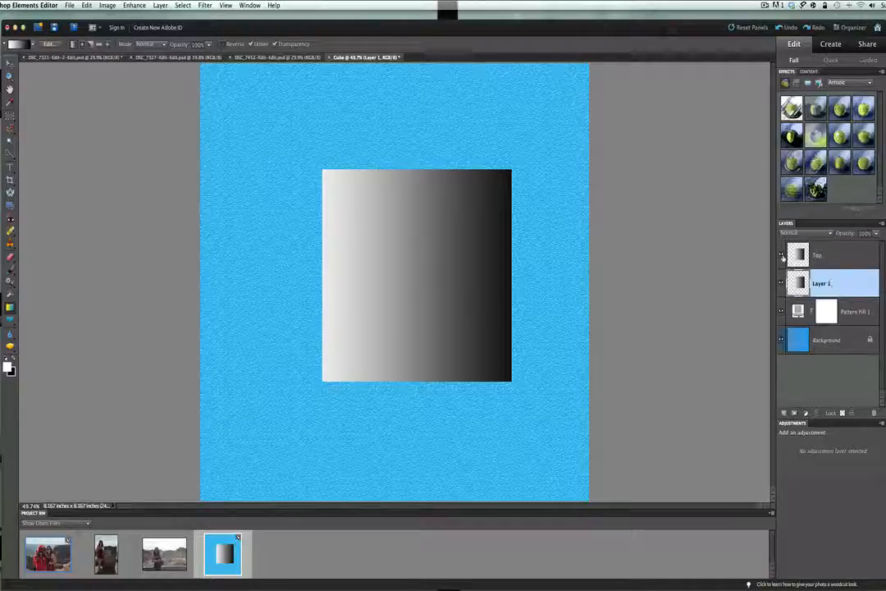
pyautogui.press('Return')
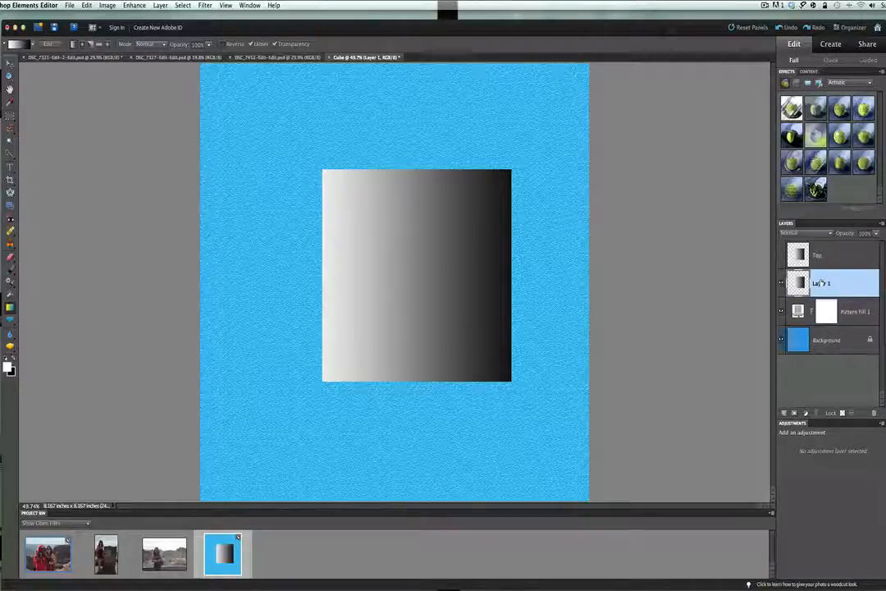
# Free Transform Layer 1's gradient rectangle to 70% width and 90% height.
pyautogui.click(107, 6)
pyautogui.moveTo(127, 25)
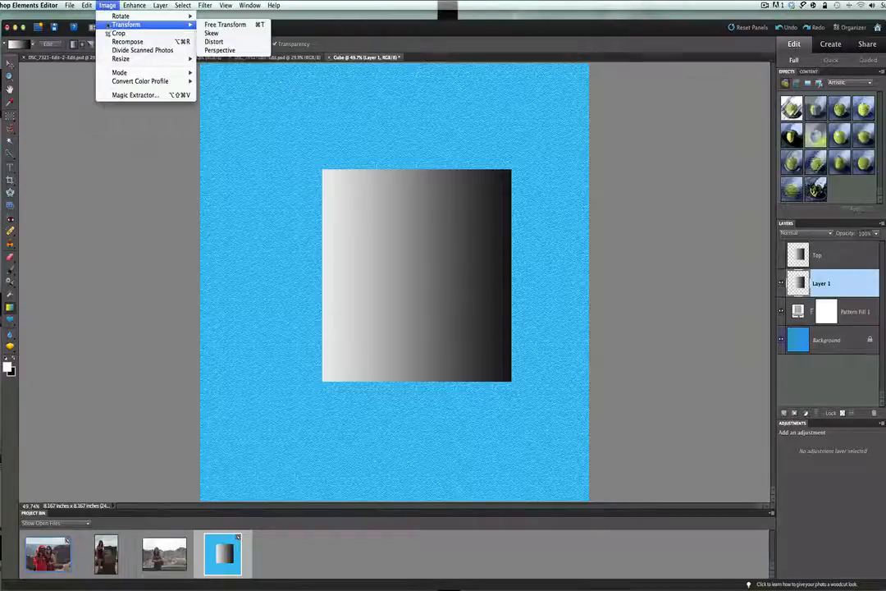
pyautogui.click(225, 24)
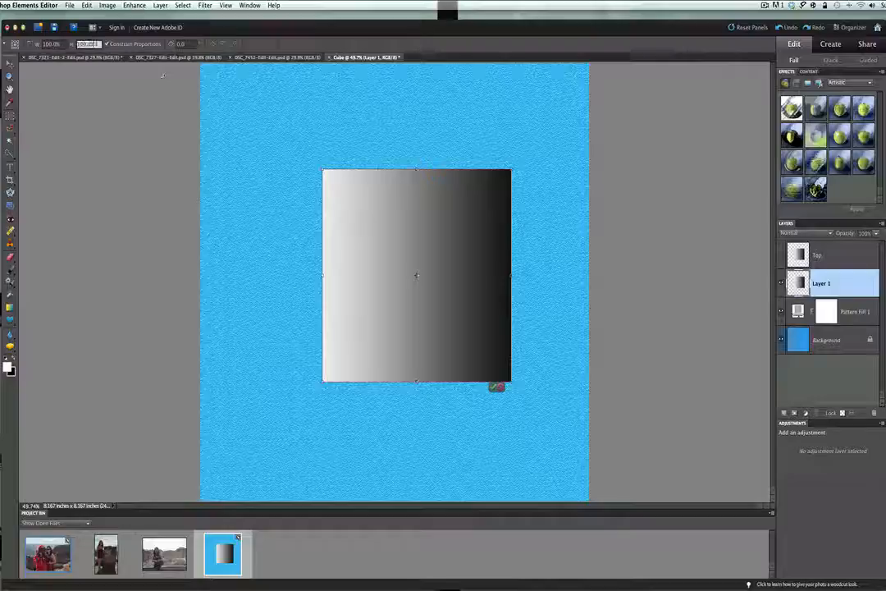
pyautogui.click(88, 43)
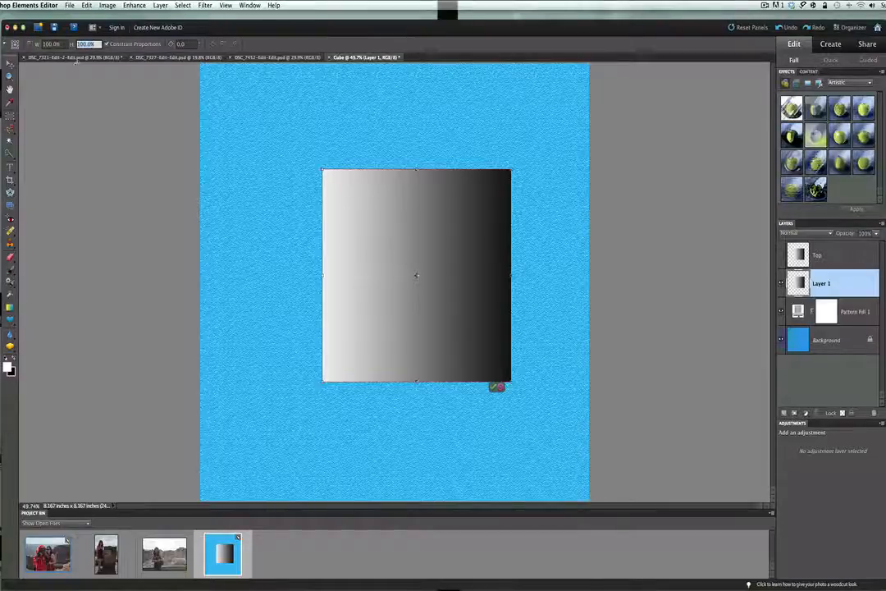
pyautogui.write('90')
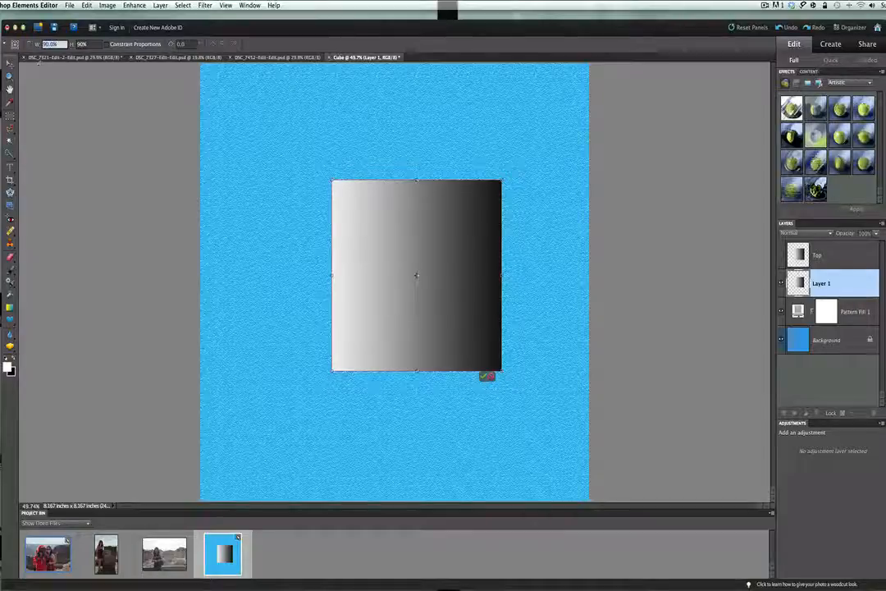
pyautogui.write('70')
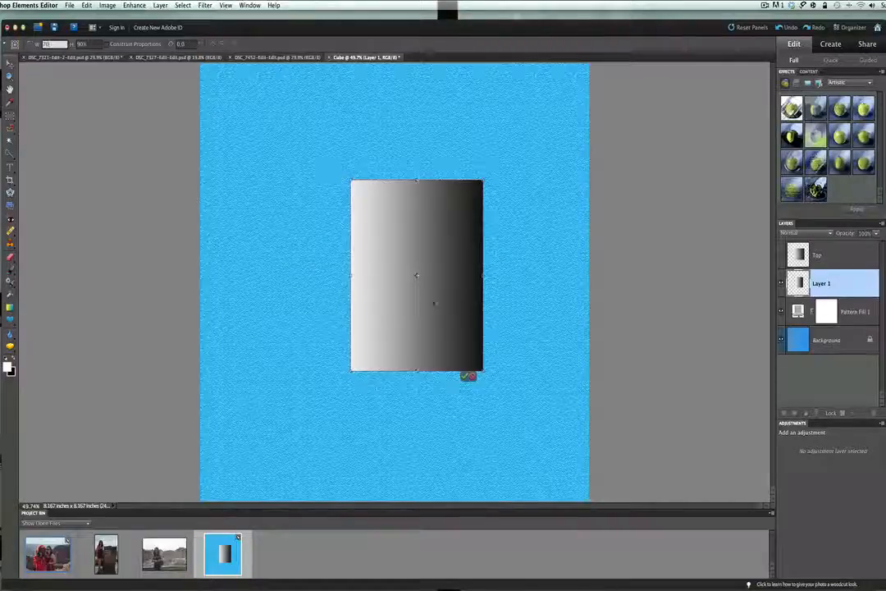
# Skew the rectangle so its right edge rises into a cube-face parallelogram and commit it.
pyautogui.rightClick(402, 228)
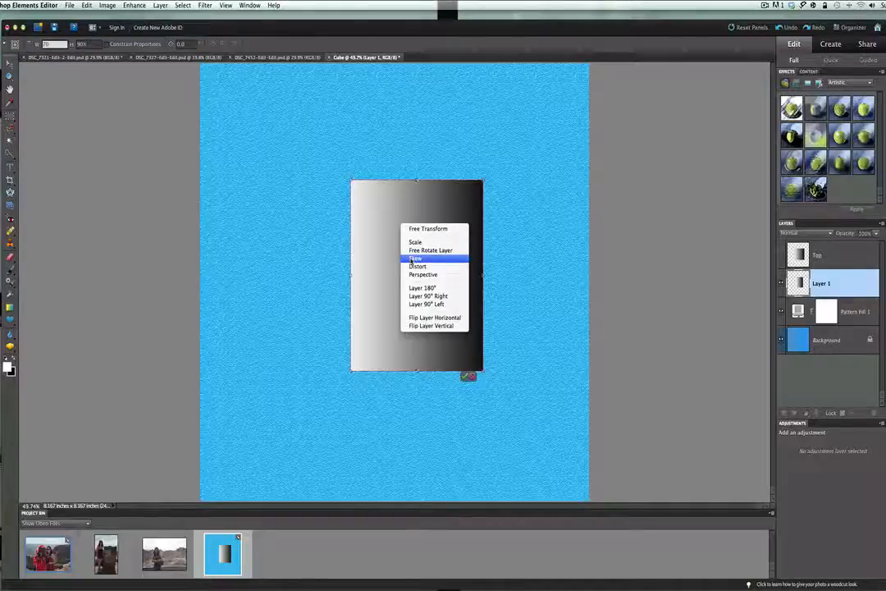
pyautogui.click(412, 260)
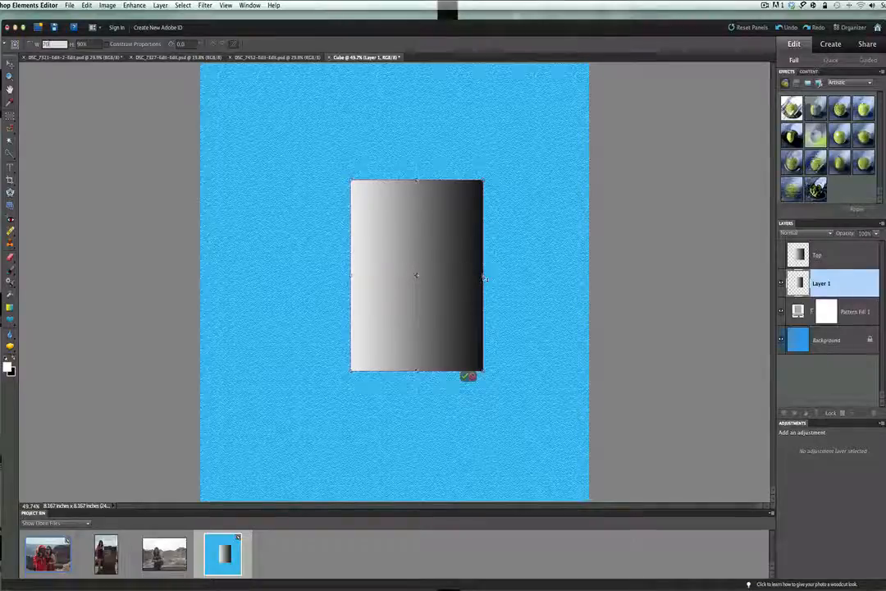
pyautogui.moveTo(485, 279); pyautogui.dragTo(485, 238)
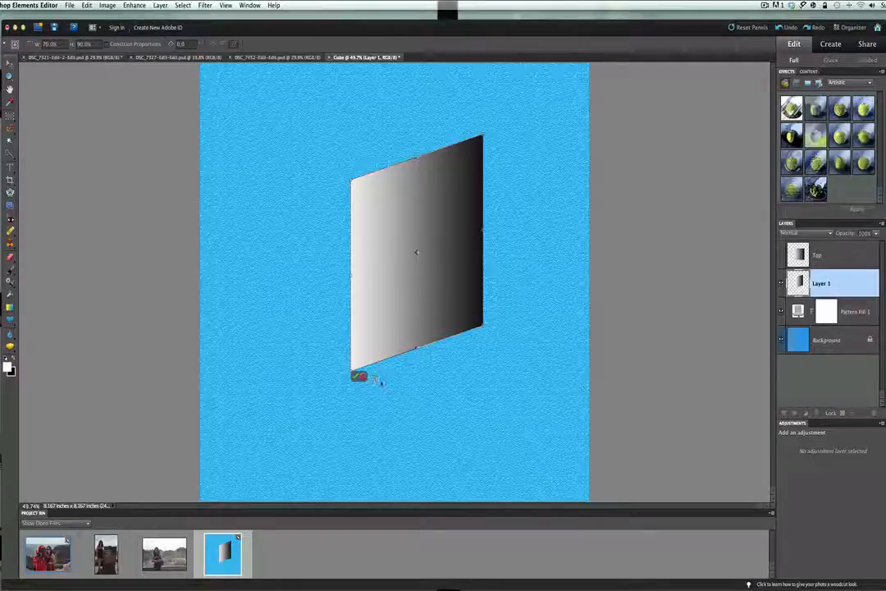
pyautogui.click(359, 376)
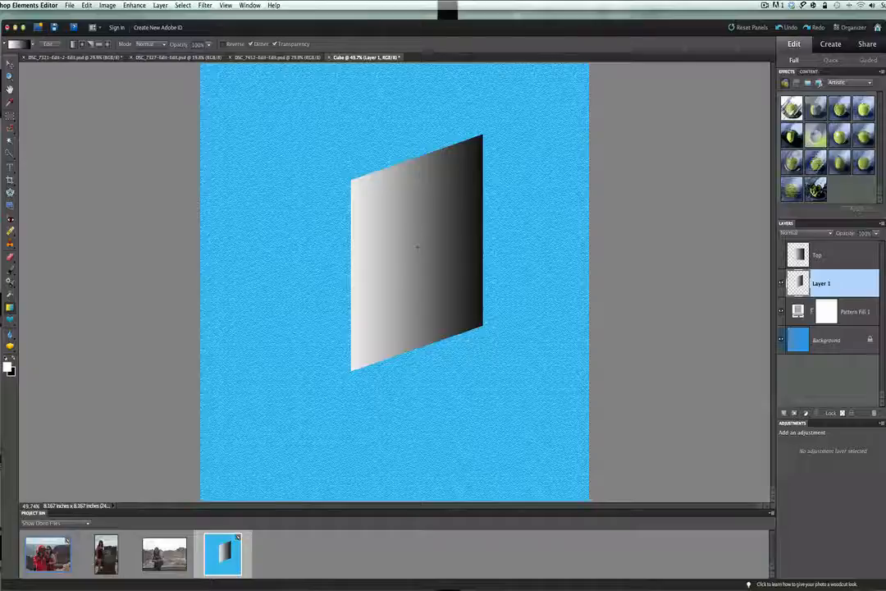
# Duplicate the slanted gradient face as Layer 1 copy.
pyautogui.hotkey('ctrl', 'j')
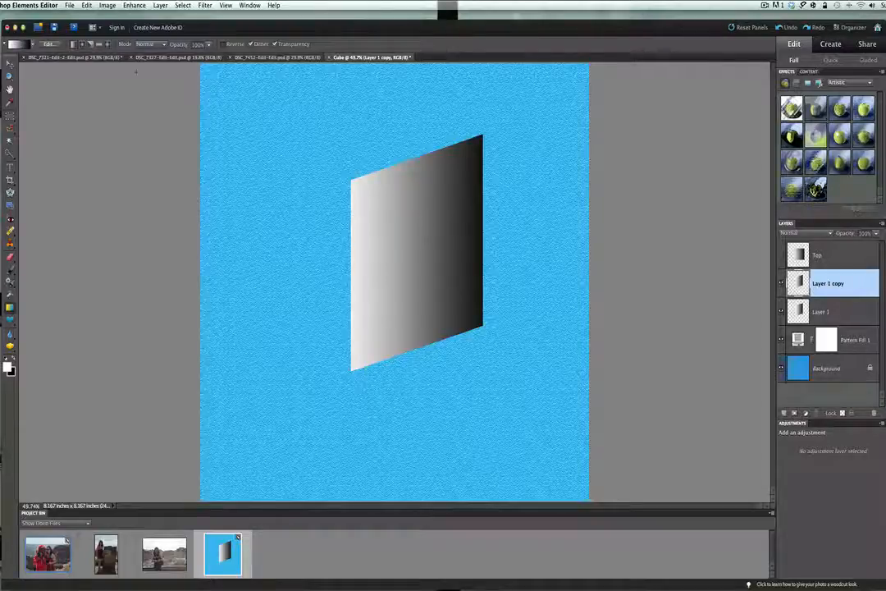
# Flip Layer 1 copy horizontally via Image > Rotate > Flip Layer Horizontal.
pyautogui.click(107, 5)
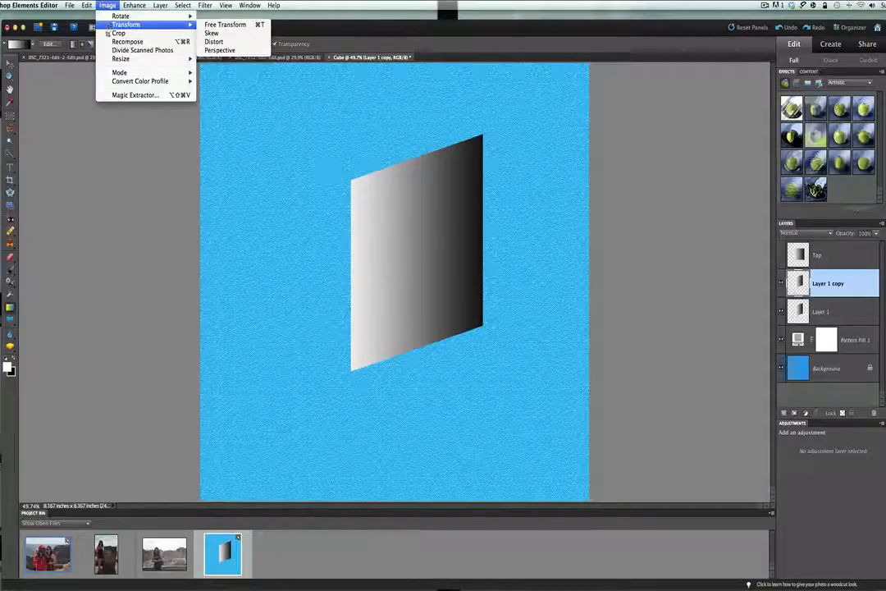
pyautogui.moveTo(121, 16)
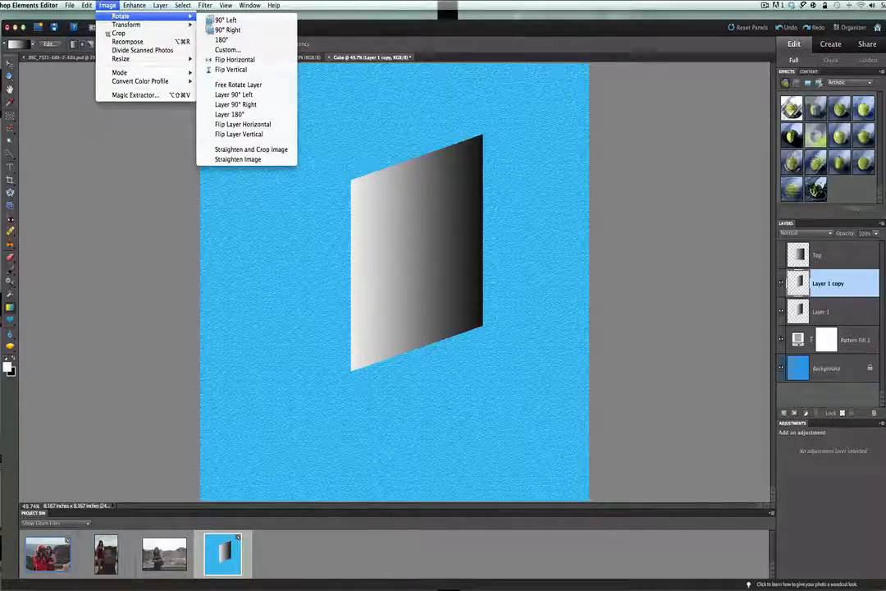
pyautogui.click(243, 124)
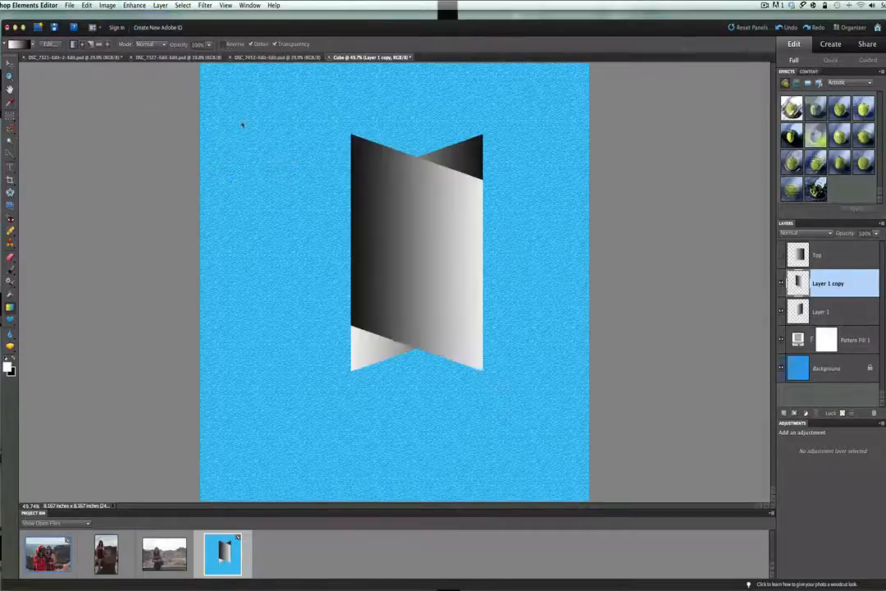
# Move the flipped face left against the original and nudge it until the seam closes into a V fold.
pyautogui.press('v')
pyautogui.moveTo(405, 252); pyautogui.dragTo(283, 252)
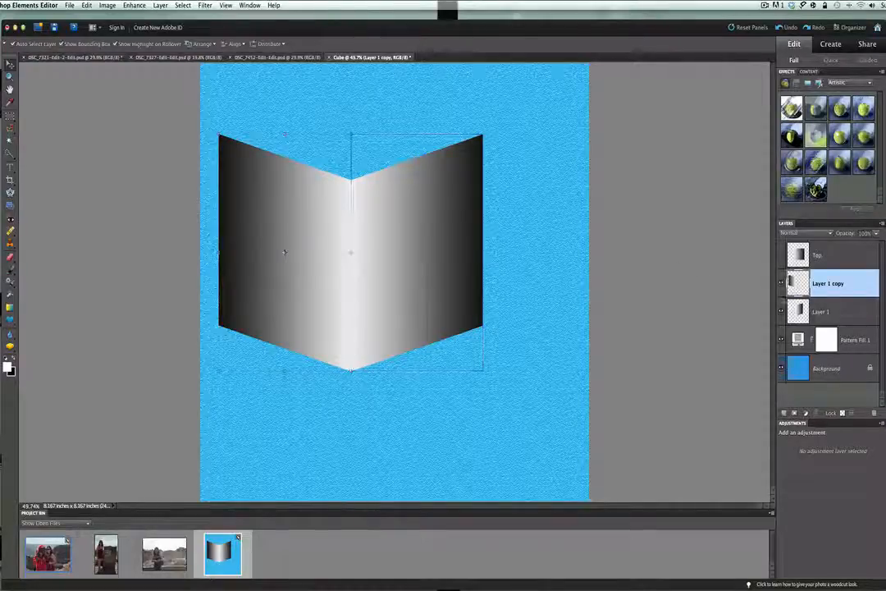
pyautogui.press('Left')
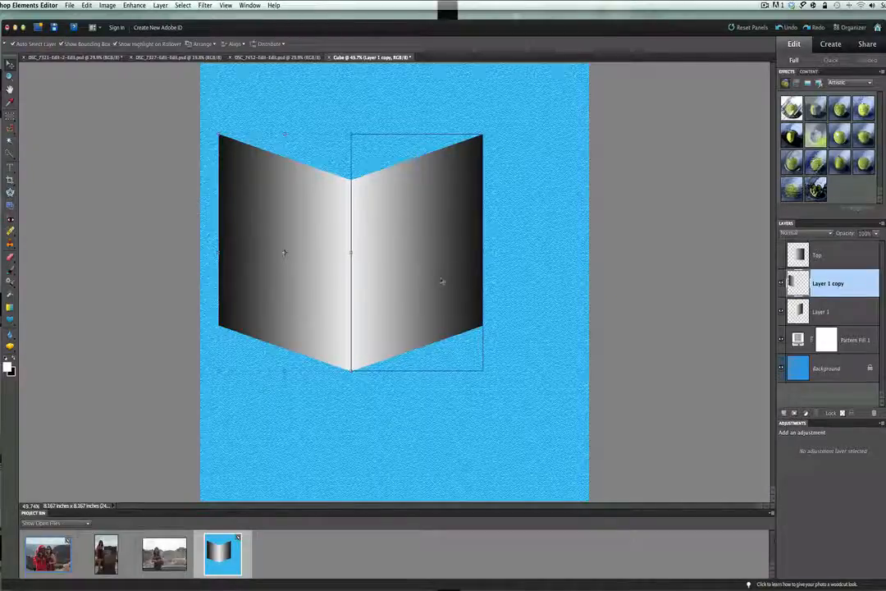
pyautogui.click(285, 253)
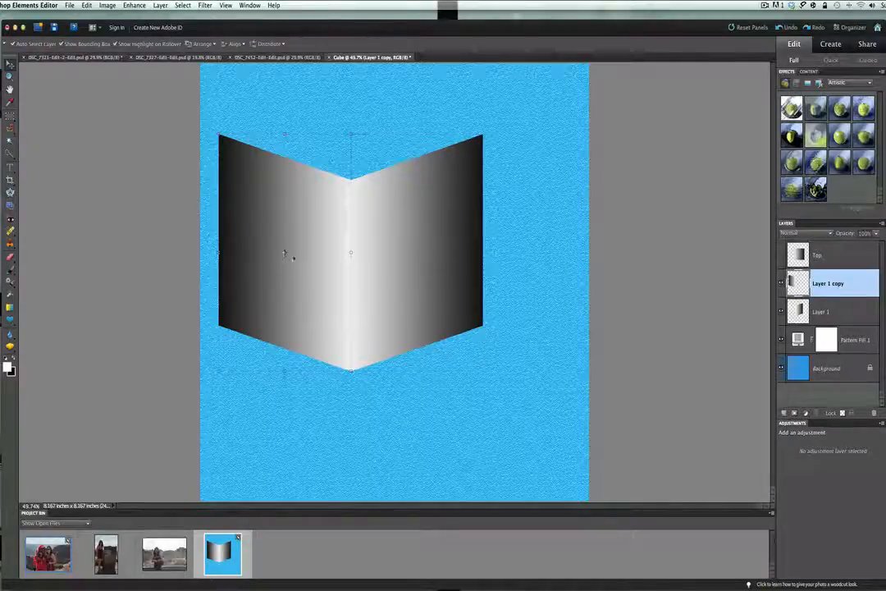
pyautogui.click(430, 254)
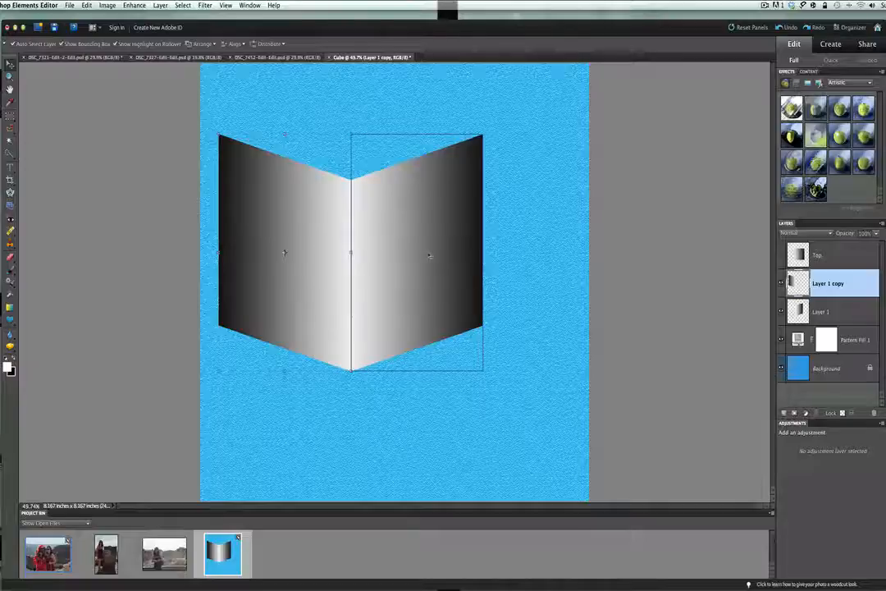
pyautogui.press('Return')
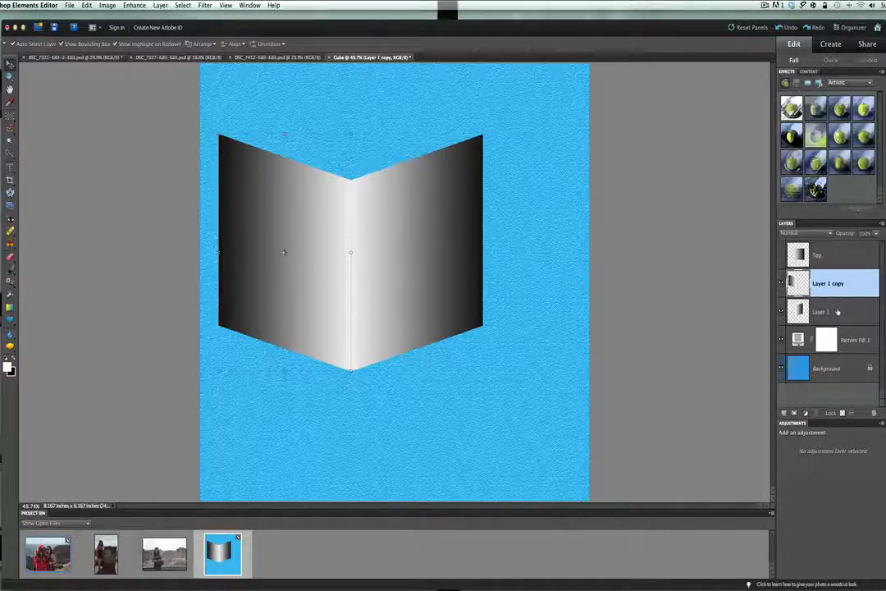
# Select both face layers together and move the folded pair down-right toward the page centre.
pyautogui.keyDown('shift'); pyautogui.click(837, 311); pyautogui.keyUp('shift')
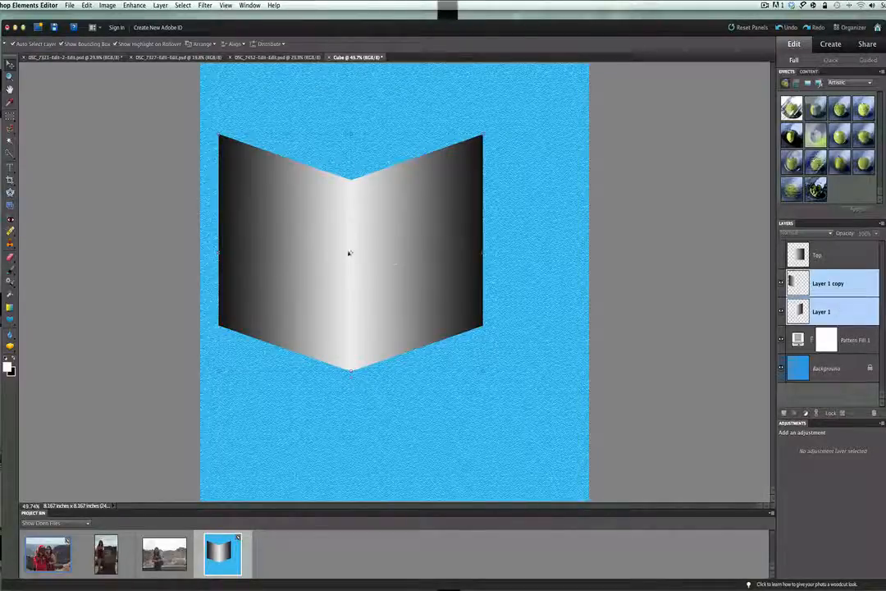
pyautogui.moveTo(348, 253); pyautogui.dragTo(395, 303)
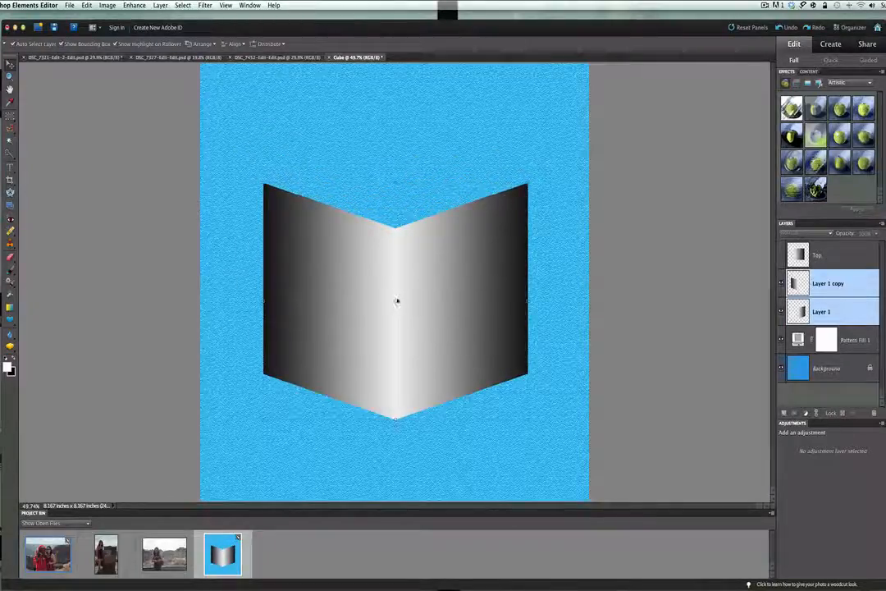
# Show the Top layer and free-transform its diamond, rotating about 15 degrees and moving it over the cube.
pyautogui.click(834, 256)
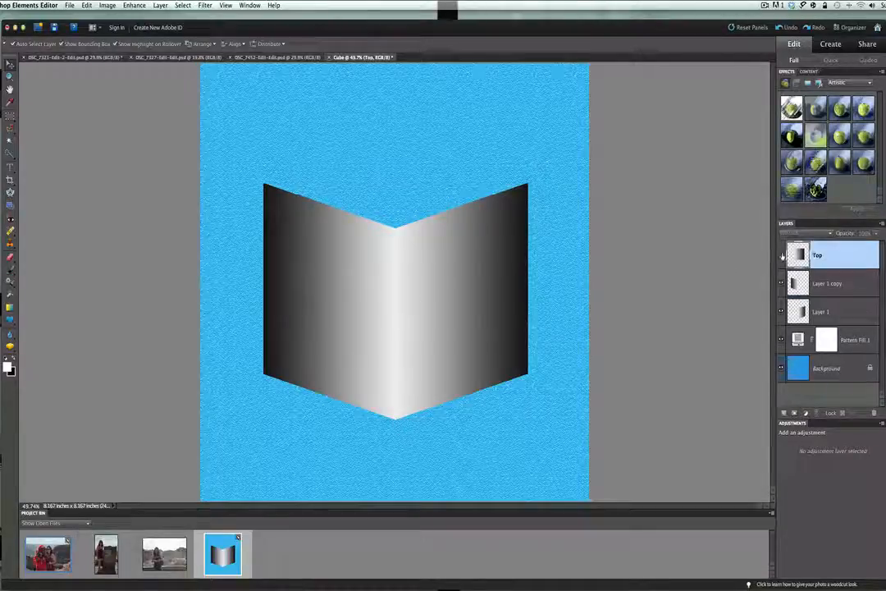
pyautogui.click(781, 256)
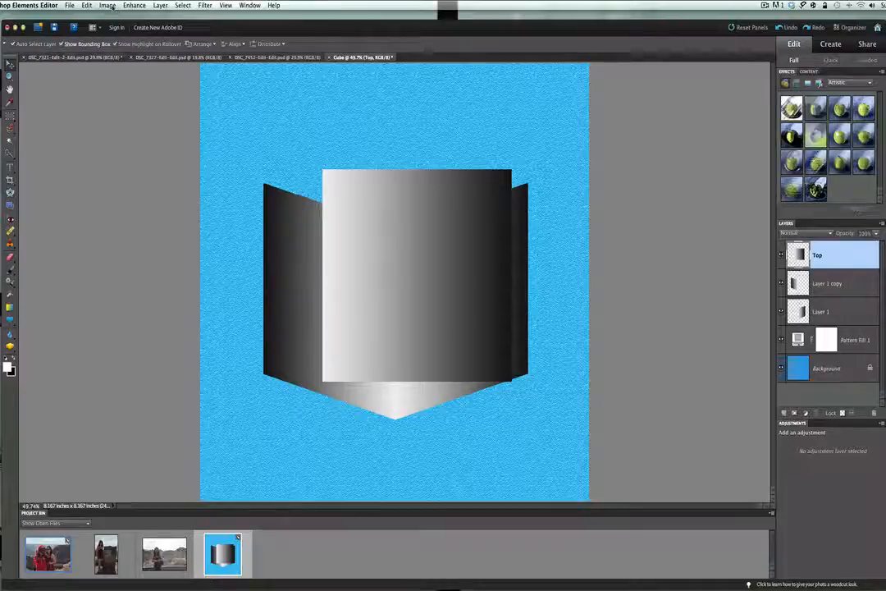
pyautogui.click(107, 5)
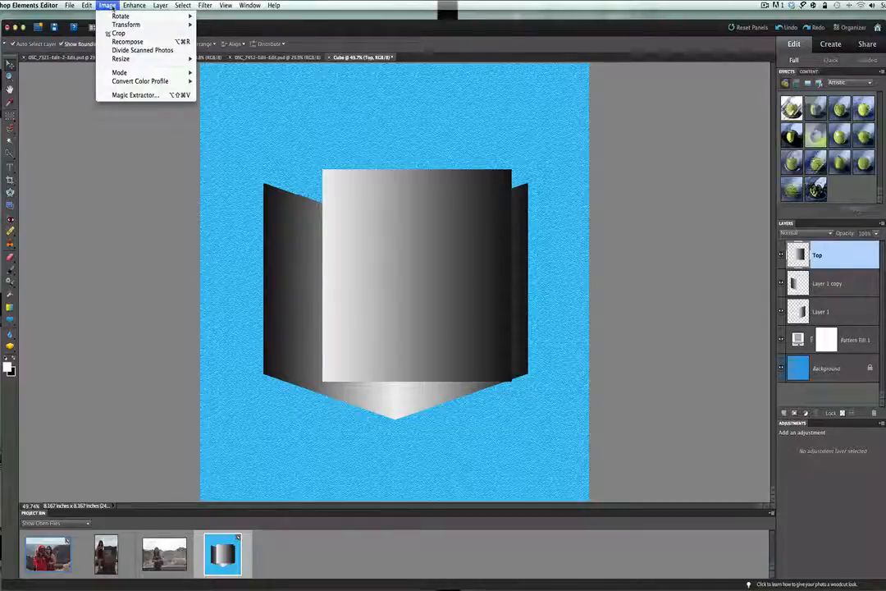
pyautogui.moveTo(127, 24)
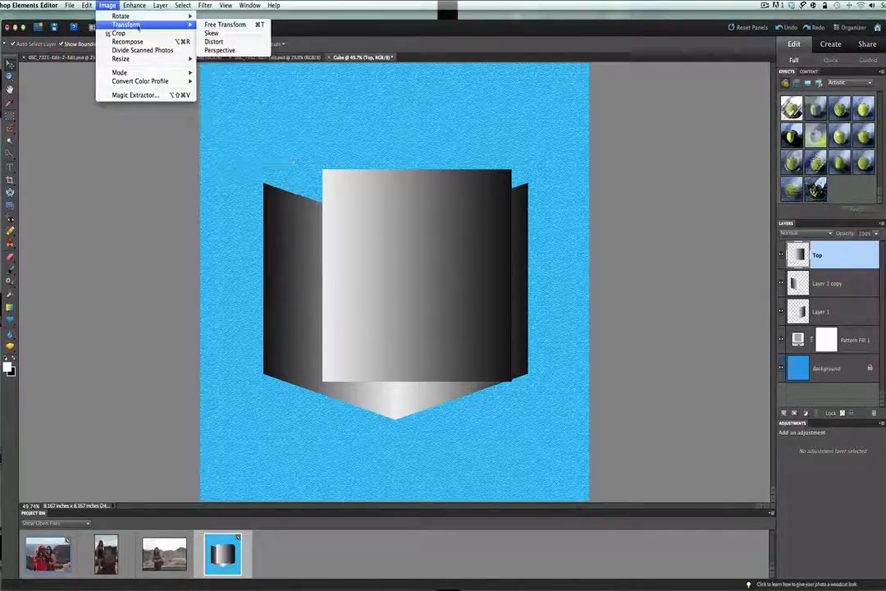
pyautogui.click(225, 25)
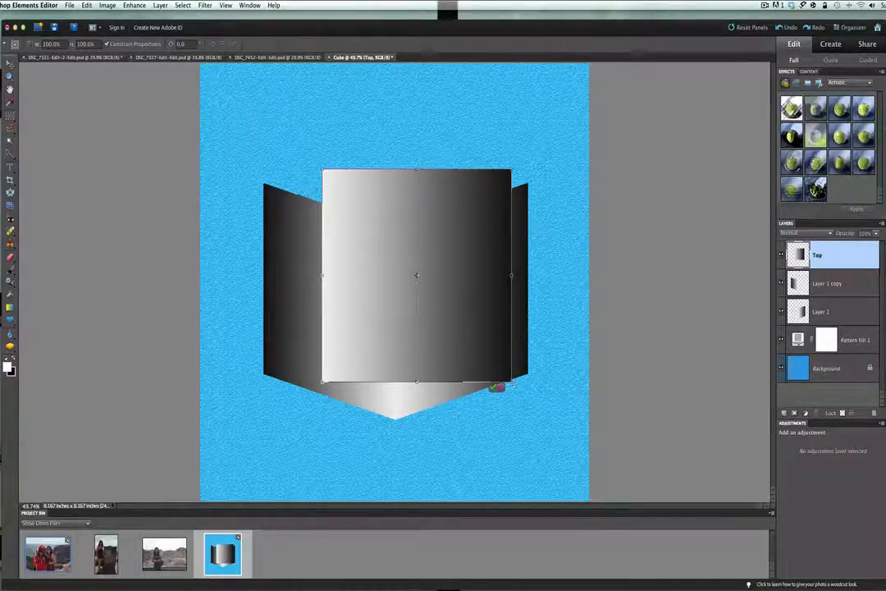
pyautogui.moveTo(510, 384); pyautogui.dragTo(425, 431)
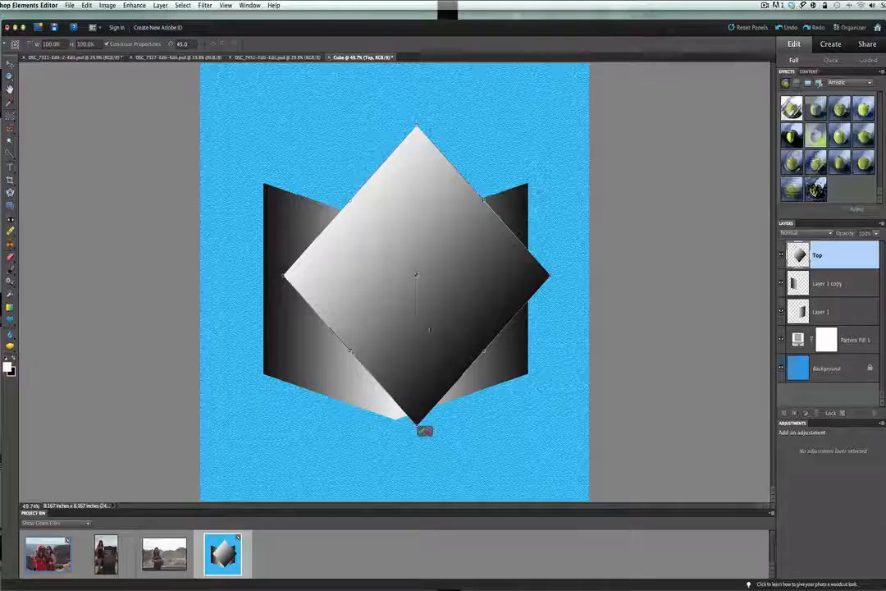
pyautogui.moveTo(425, 431); pyautogui.dragTo(425, 432)
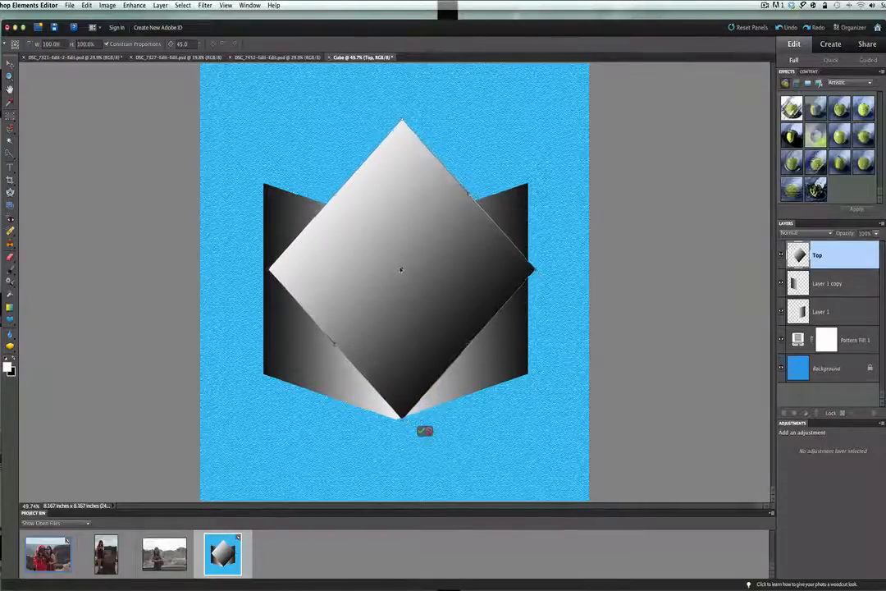
pyautogui.moveTo(400, 269); pyautogui.dragTo(395, 202)
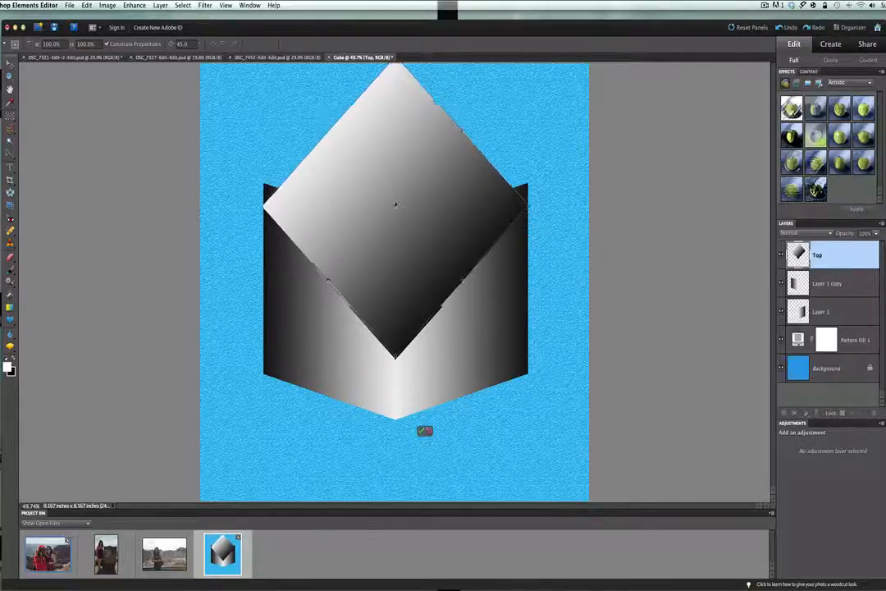
pyautogui.moveTo(395, 202); pyautogui.dragTo(394, 221)
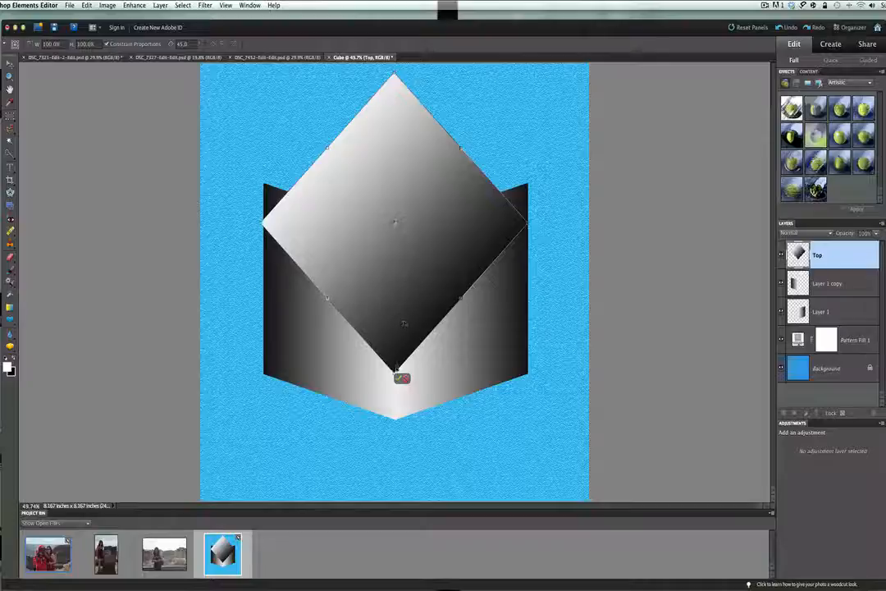
# Squash the diamond vertically, fit its width to the cube edges as the top face, and commit the transform.
pyautogui.moveTo(402, 374); pyautogui.dragTo(394, 238)
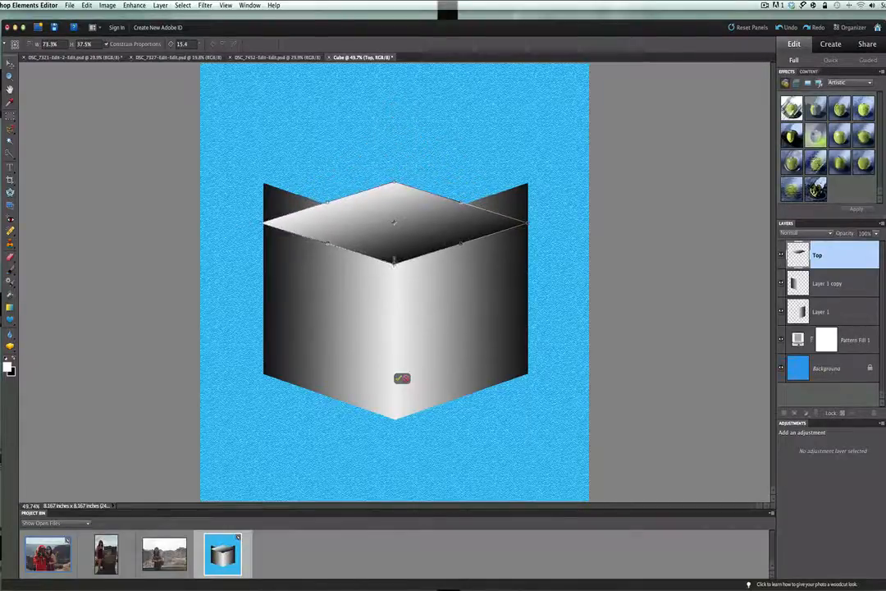
pyautogui.moveTo(394, 238)
pyautogui.mouseDown()
pyautogui.moveTo(394, 274)
pyautogui.moveTo(394, 263)
pyautogui.mouseUp()
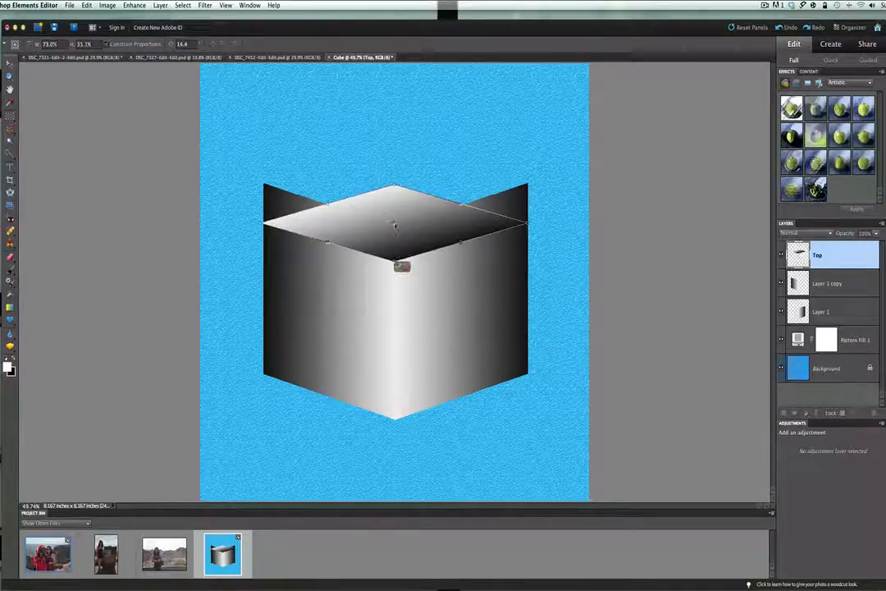
pyautogui.moveTo(394, 224); pyautogui.dragTo(394, 184)
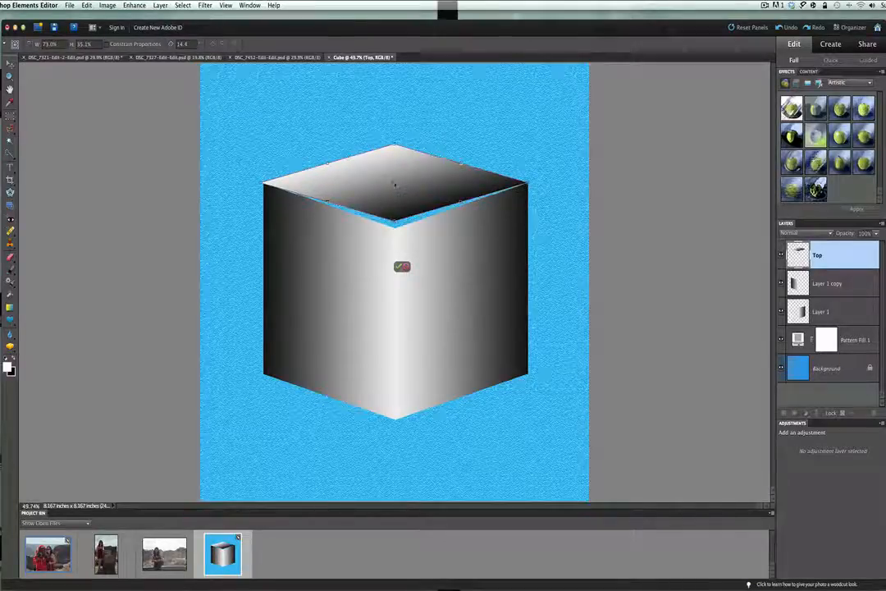
pyautogui.press('Up')
pyautogui.press('Up')
pyautogui.press('Up')
pyautogui.press('Up')
pyautogui.press('Up')
pyautogui.press('Up')
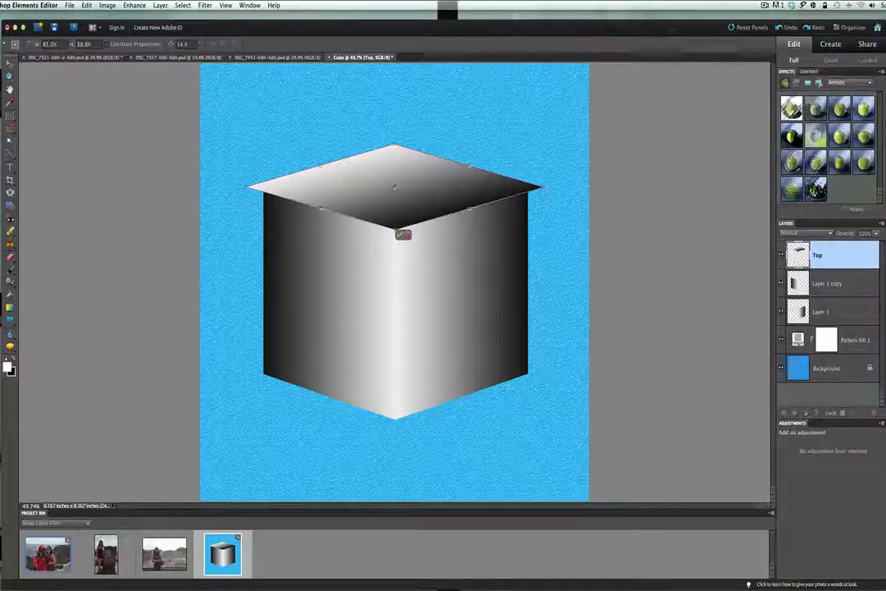
pyautogui.press('Down')
pyautogui.press('Down')
pyautogui.press('Down')
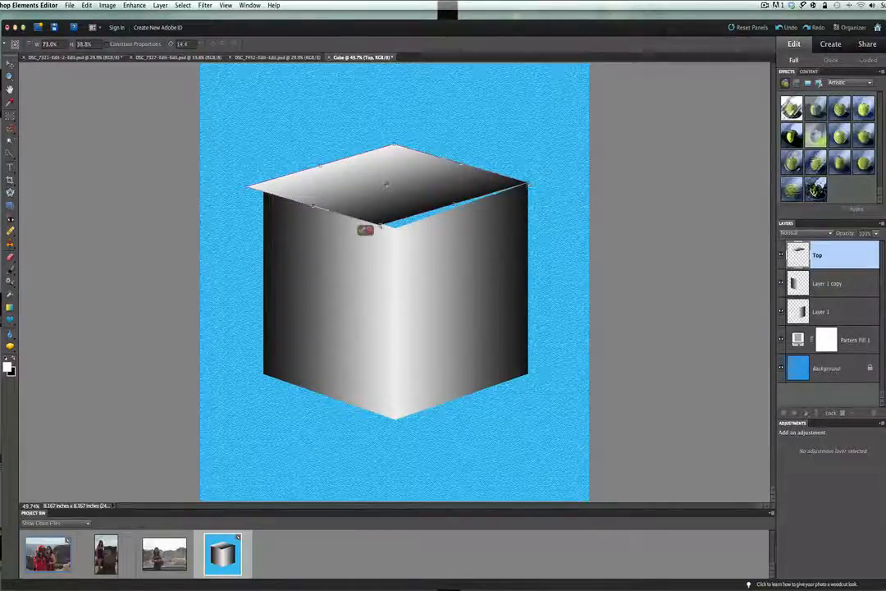
pyautogui.press('Down')
pyautogui.press('Down')
pyautogui.press('Up')
pyautogui.press('Up')
pyautogui.press('Up')
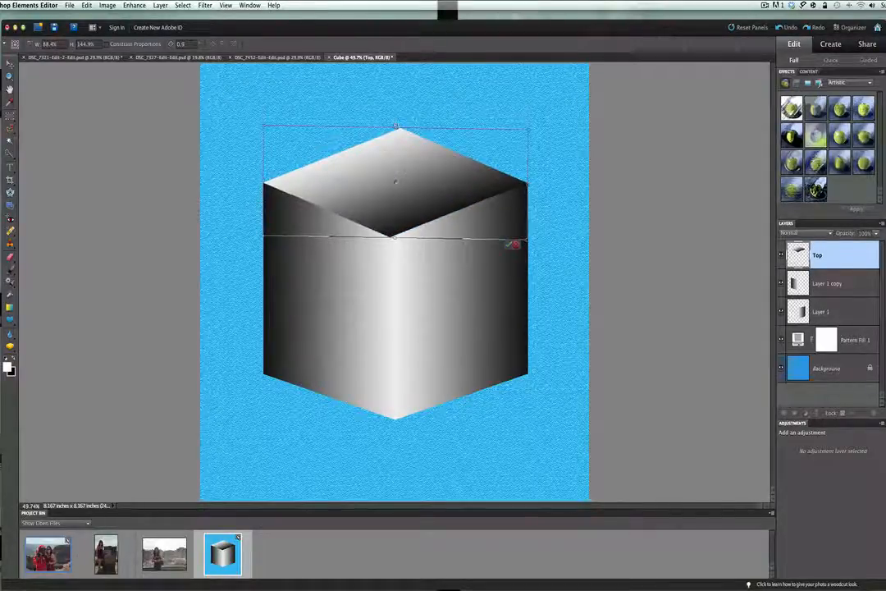
pyautogui.click(522, 244)
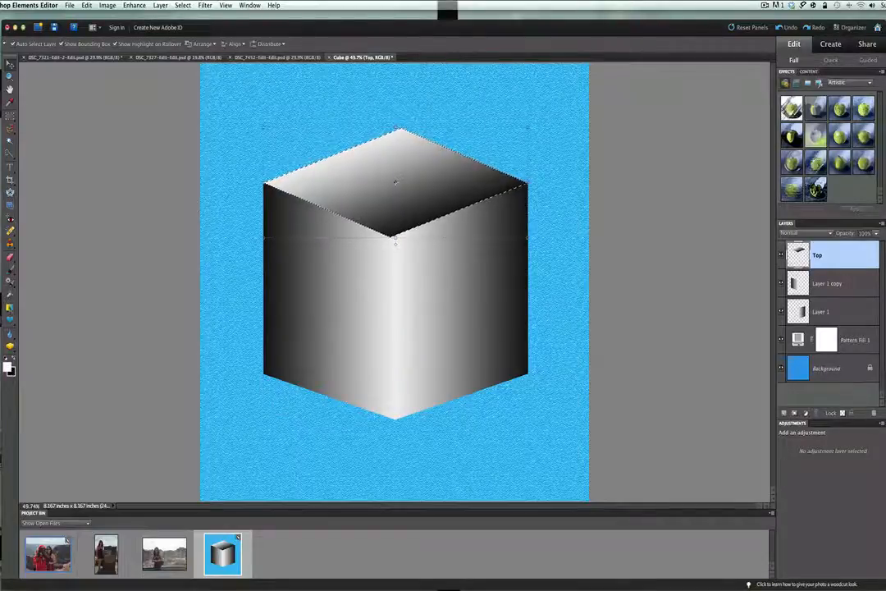
# Draw an upward gradient across the top-face selection, then switch to the DSC_7321 canyon photo.
pyautogui.press('g')
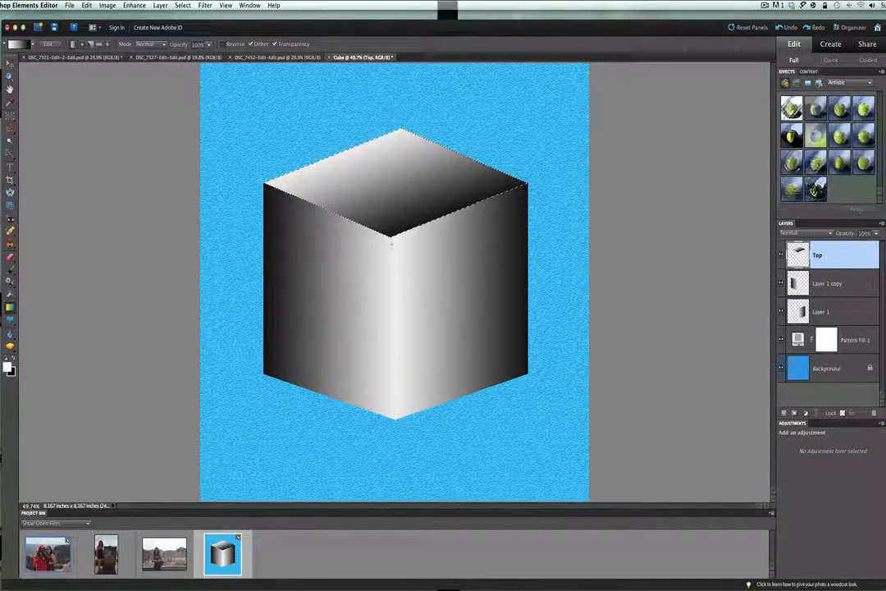
pyautogui.moveTo(392, 243); pyautogui.dragTo(393, 133)
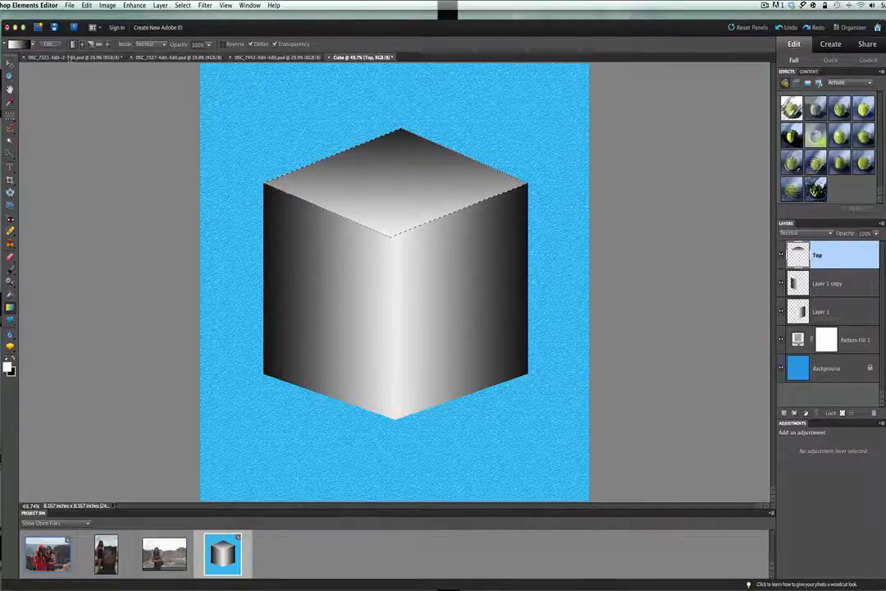
pyautogui.click(69, 58)
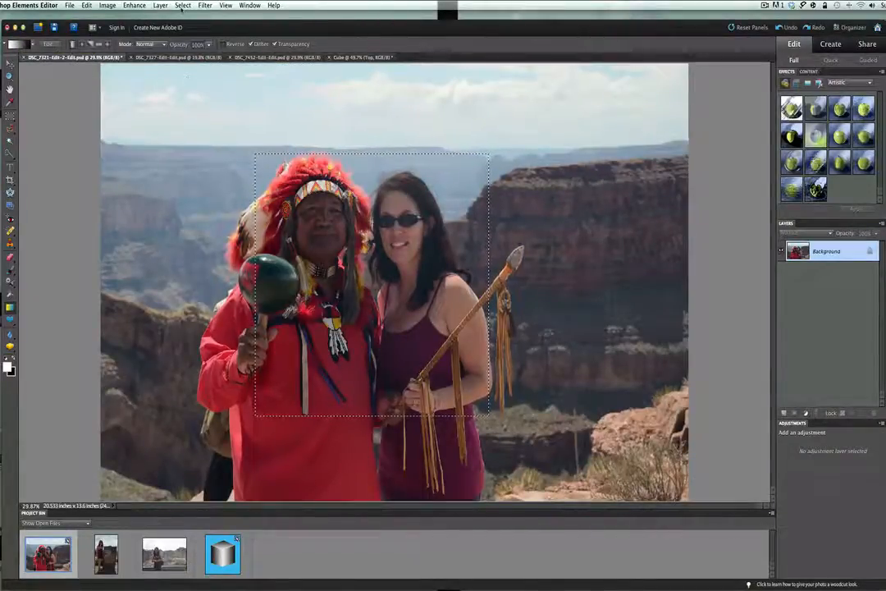
# Deselect, then marquee a rectangle around the two people in the canyon photo.
pyautogui.click(182, 7)
pyautogui.click(177, 24)
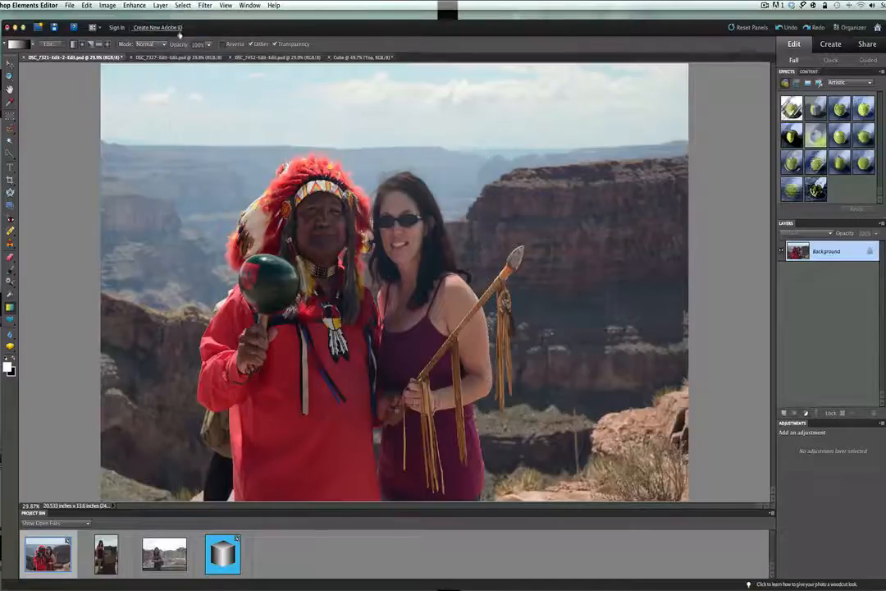
pyautogui.press('m')
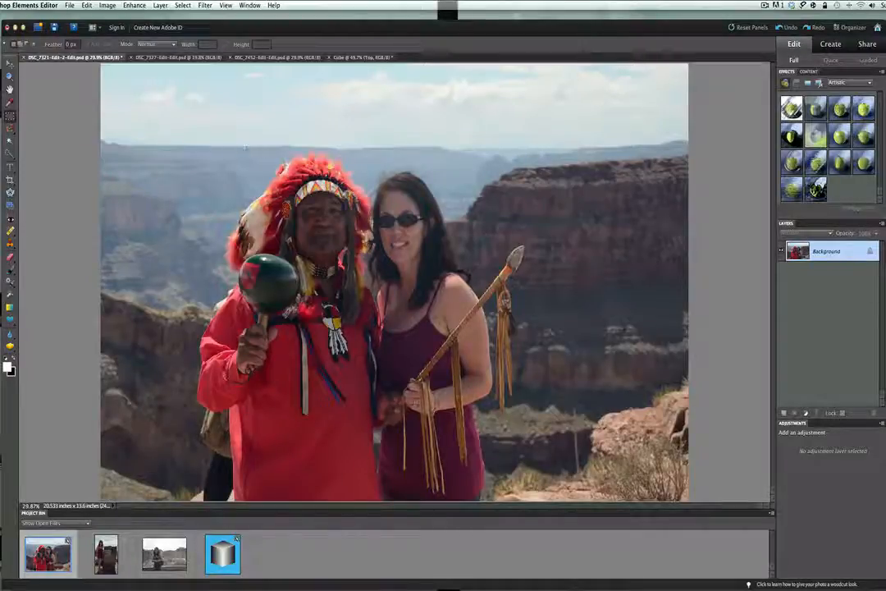
pyautogui.moveTo(258, 150); pyautogui.dragTo(327, 222)
pyautogui.moveTo(447, 151); pyautogui.dragTo(462, 382)
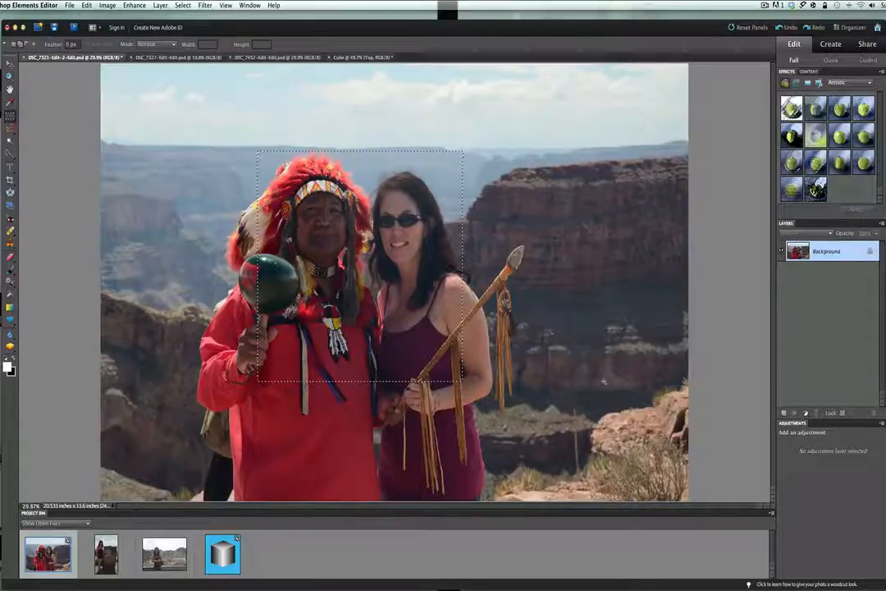
# Copy the selected people and return to the Cube document.
pyautogui.click(86, 5)
pyautogui.click(101, 55)
pyautogui.click(361, 56)
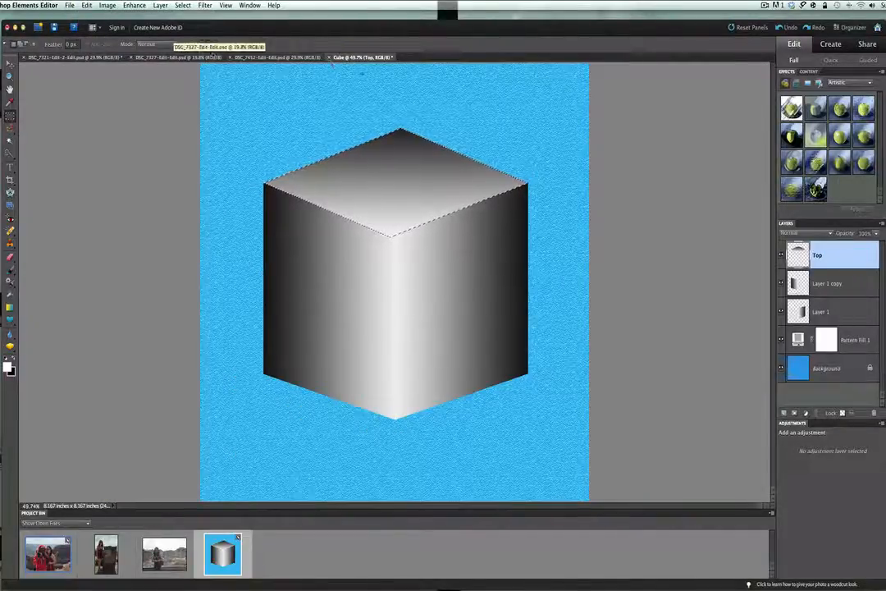
# Paste the photo as Layer 2, shrink it to about half size, place it over the left face and commit.
pyautogui.click(86, 5)
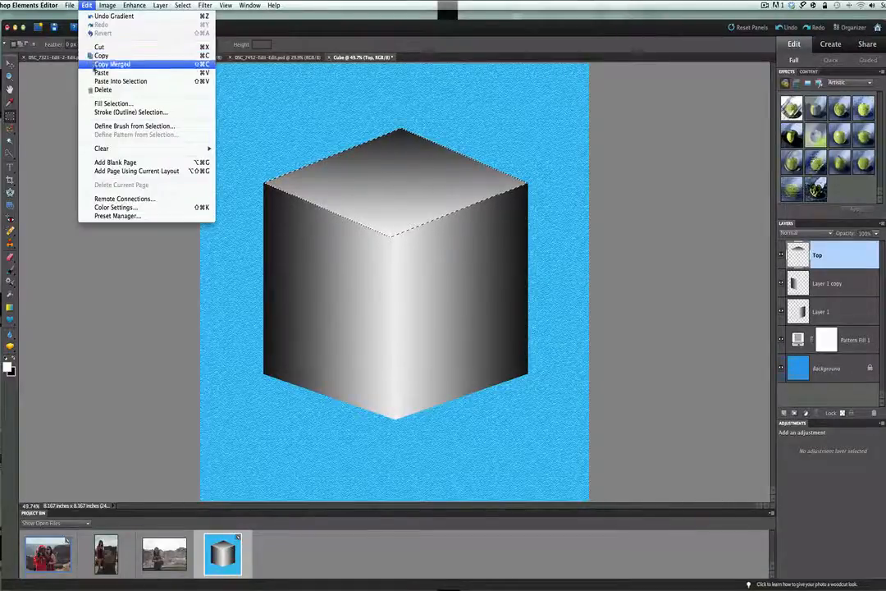
pyautogui.click(102, 72)
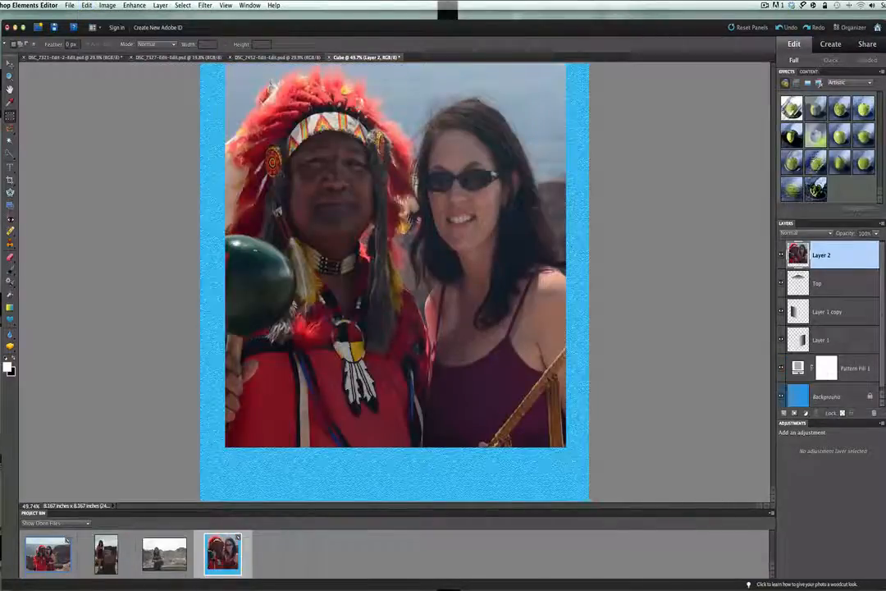
pyautogui.click(9, 57)
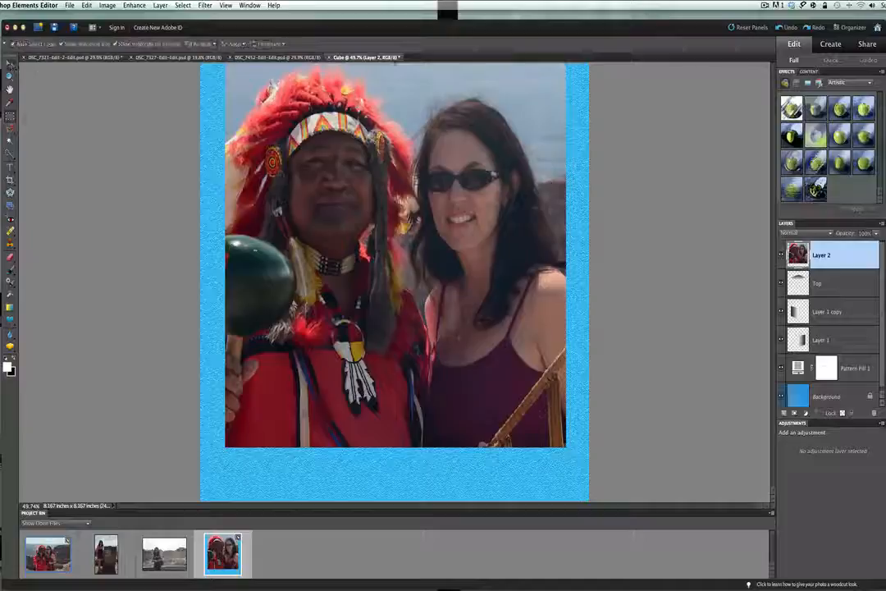
pyautogui.moveTo(222, 74); pyautogui.dragTo(398, 261)
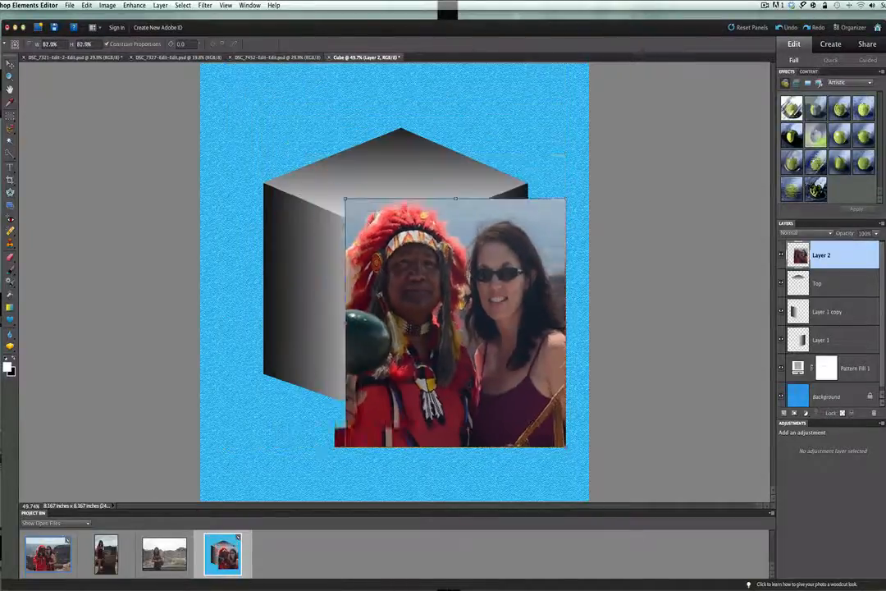
pyautogui.moveTo(460, 345); pyautogui.dragTo(309, 279)
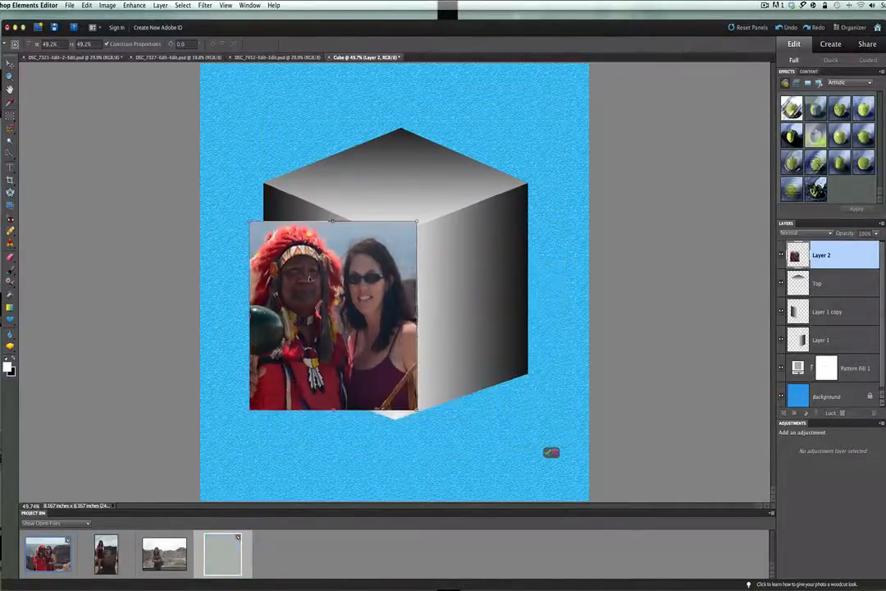
pyautogui.click(397, 415)
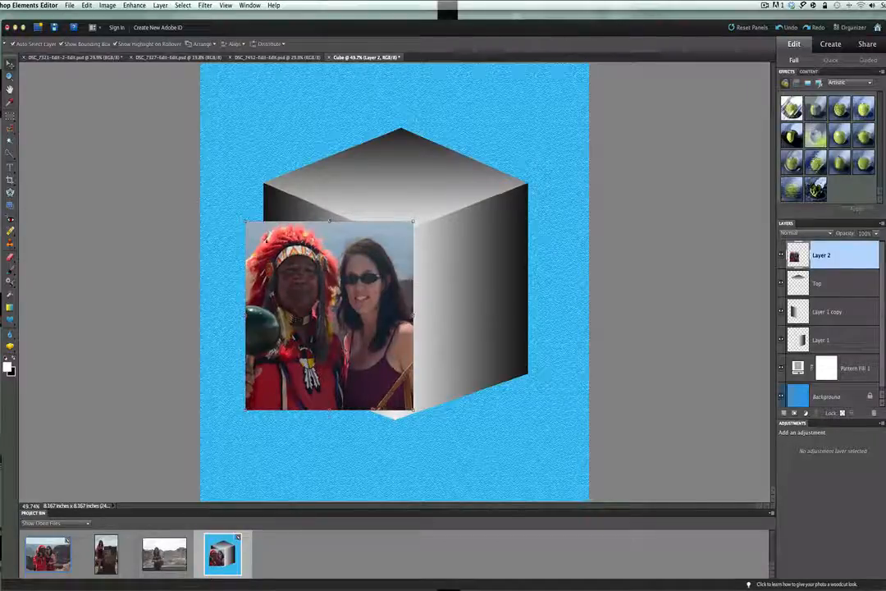
pyautogui.click(107, 6)
pyautogui.moveTo(127, 24)
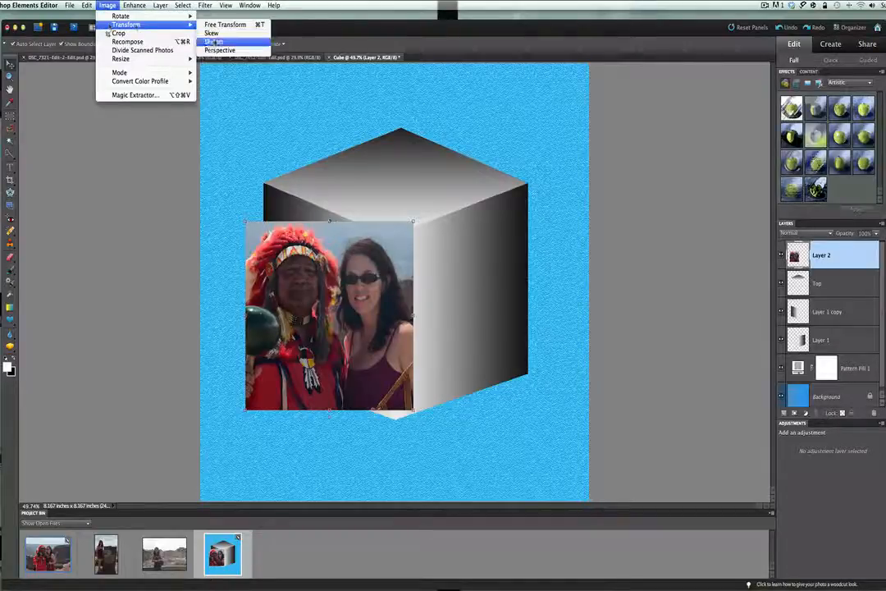
# Distort Layer 2's four corners onto the cube's slanted left face and confirm.
pyautogui.click(211, 33)
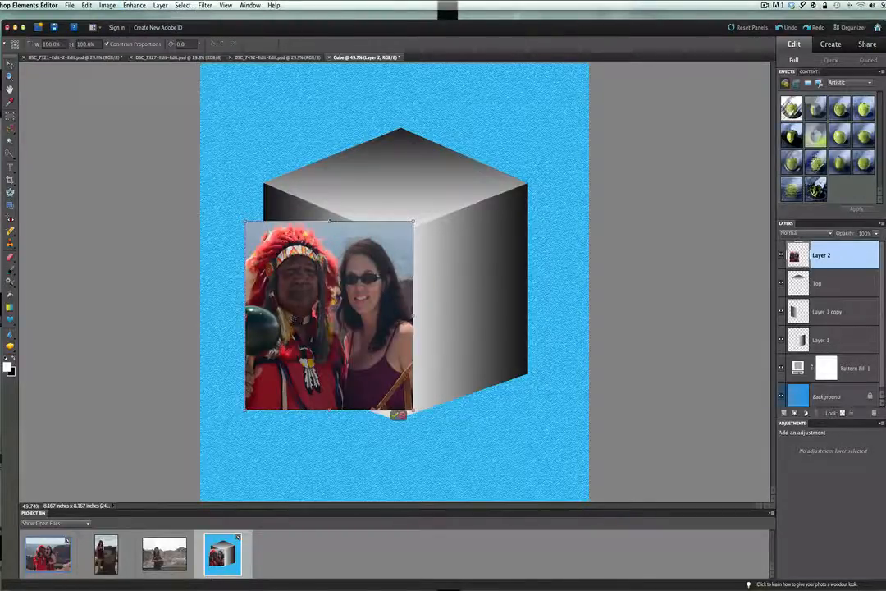
pyautogui.moveTo(246, 221); pyautogui.dragTo(264, 186)
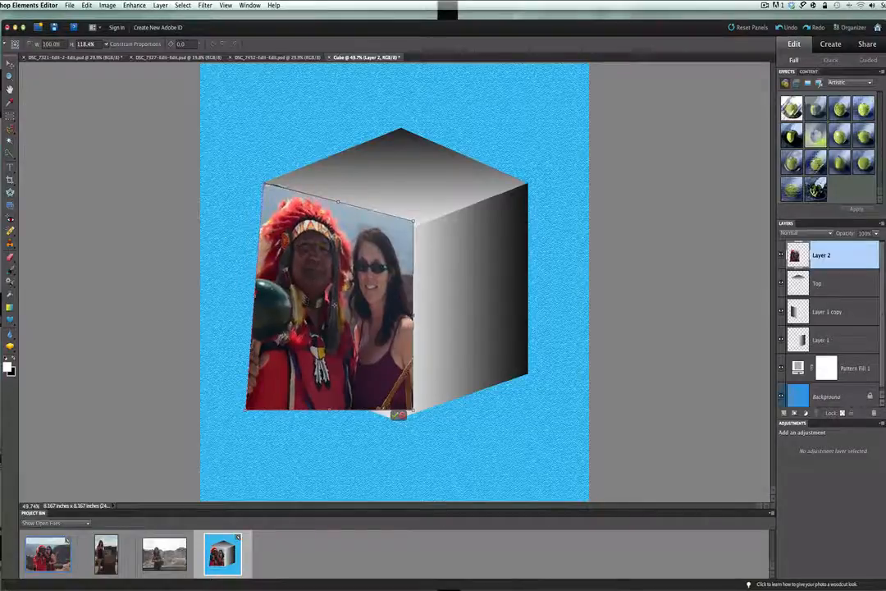
pyautogui.moveTo(414, 220); pyautogui.dragTo(390, 243)
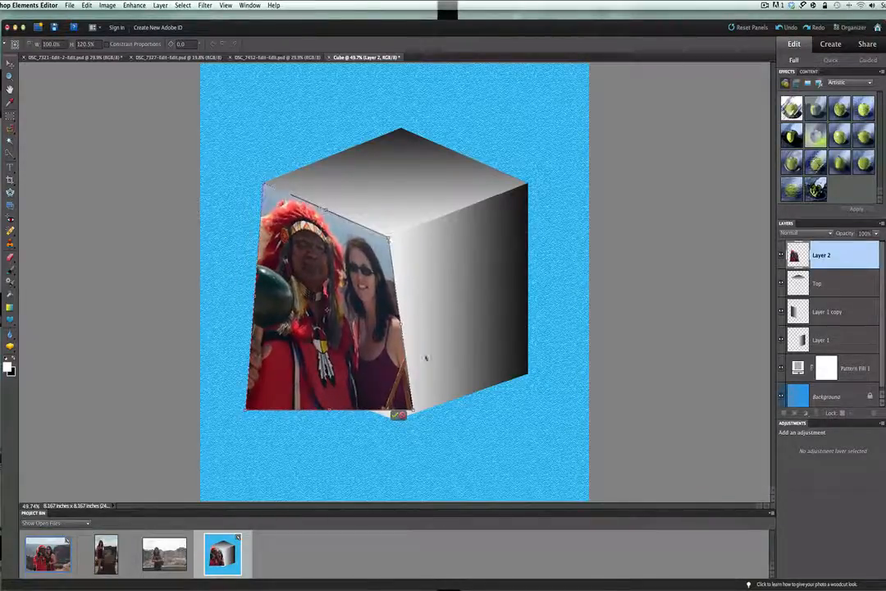
pyautogui.moveTo(414, 411); pyautogui.dragTo(400, 414)
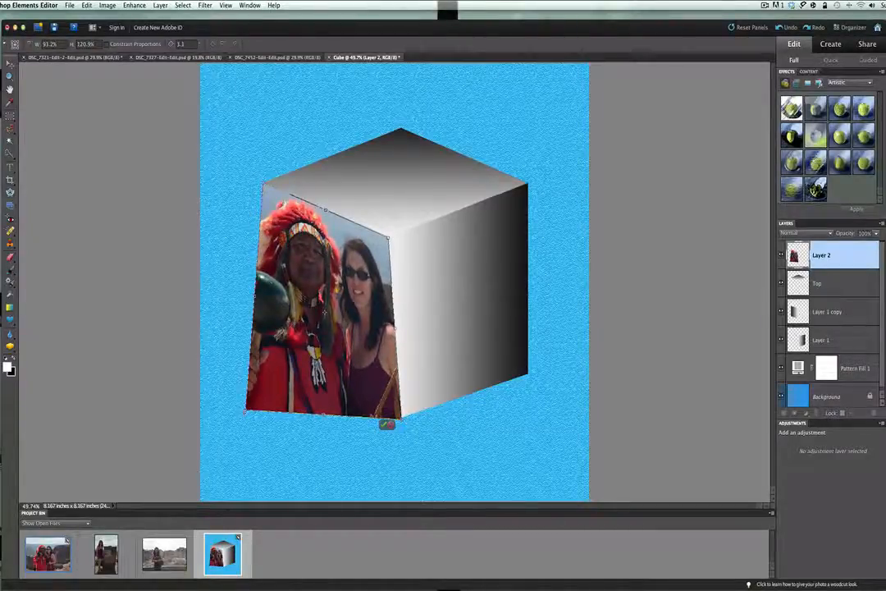
pyautogui.moveTo(246, 410)
pyautogui.mouseDown()
pyautogui.moveTo(266, 367)
pyautogui.moveTo(264, 374)
pyautogui.mouseUp()
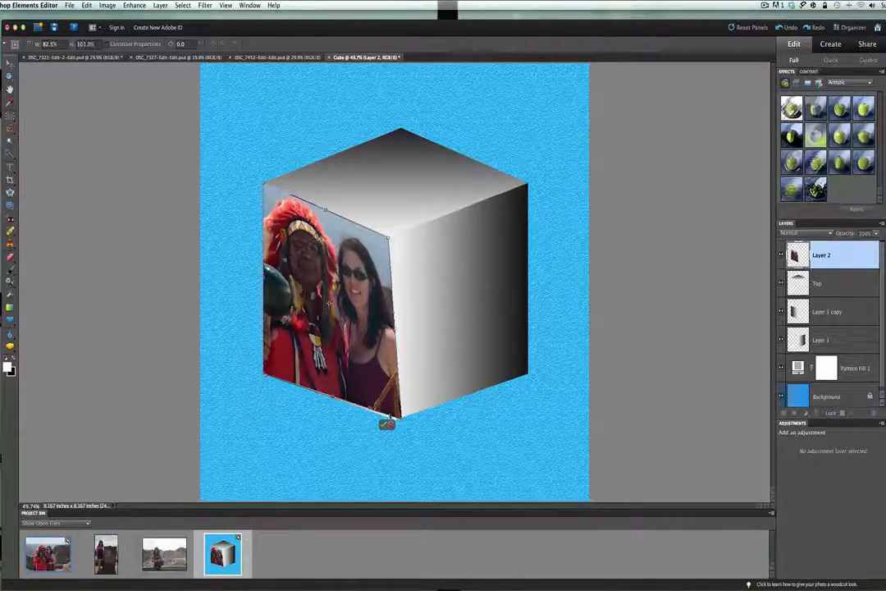
pyautogui.moveTo(264, 374); pyautogui.dragTo(264, 379)
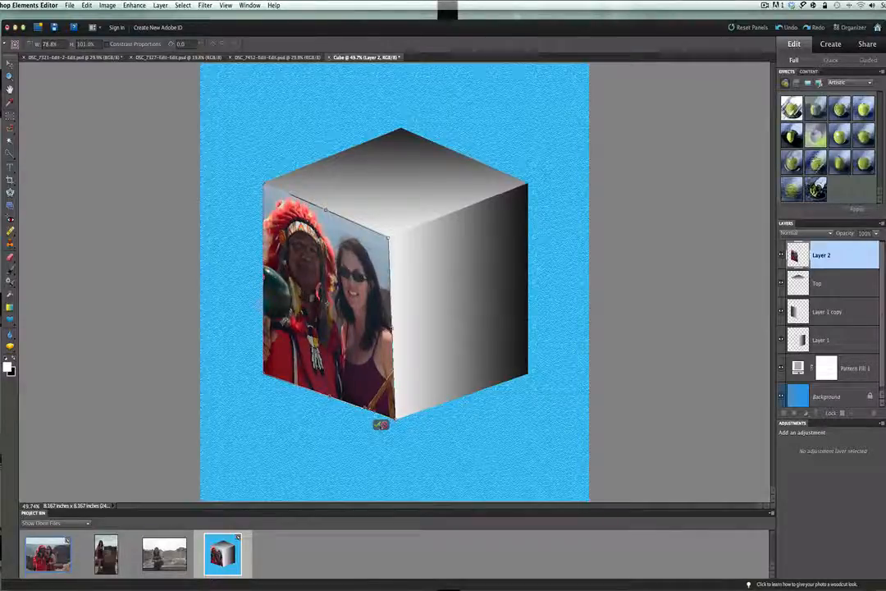
pyautogui.press('Return')
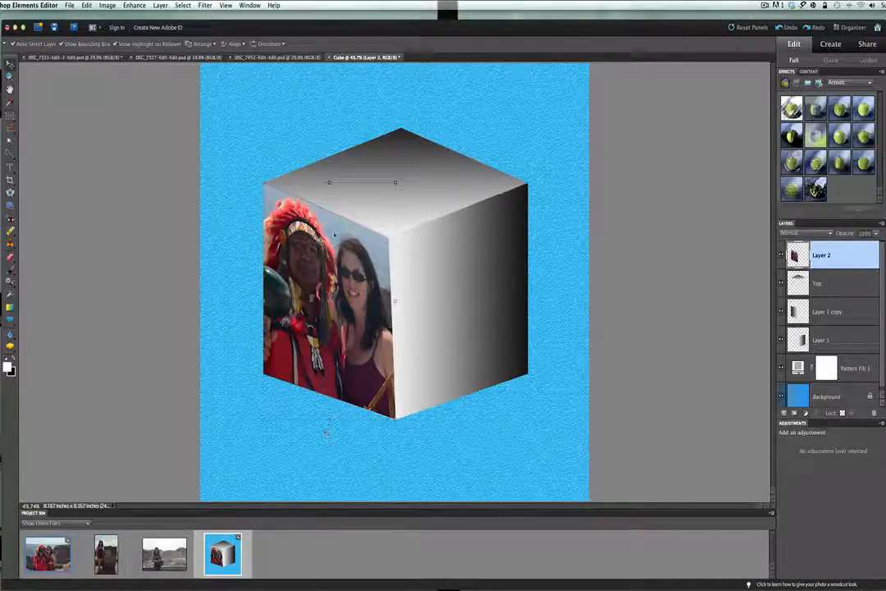
pyautogui.click(384, 212)
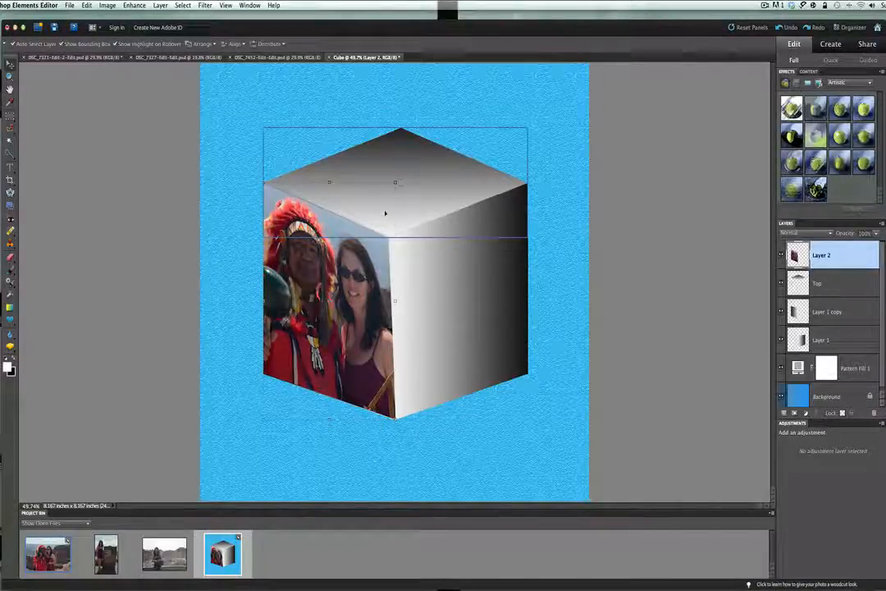
pyautogui.click(460, 295)
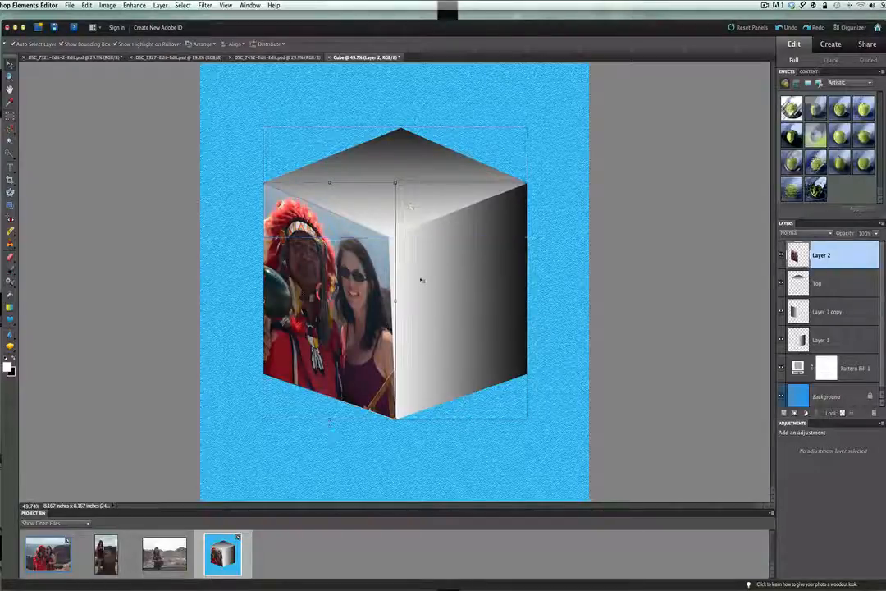
# Set Layer 2's blend mode to Overlay, then switch to the DSC_7327 Eagle Point photo.
pyautogui.click(796, 233)
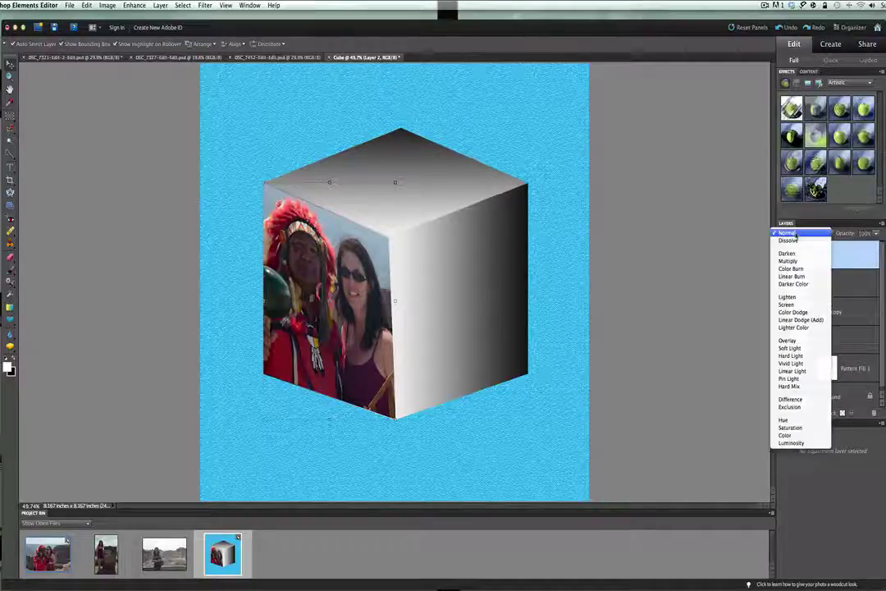
pyautogui.click(788, 340)
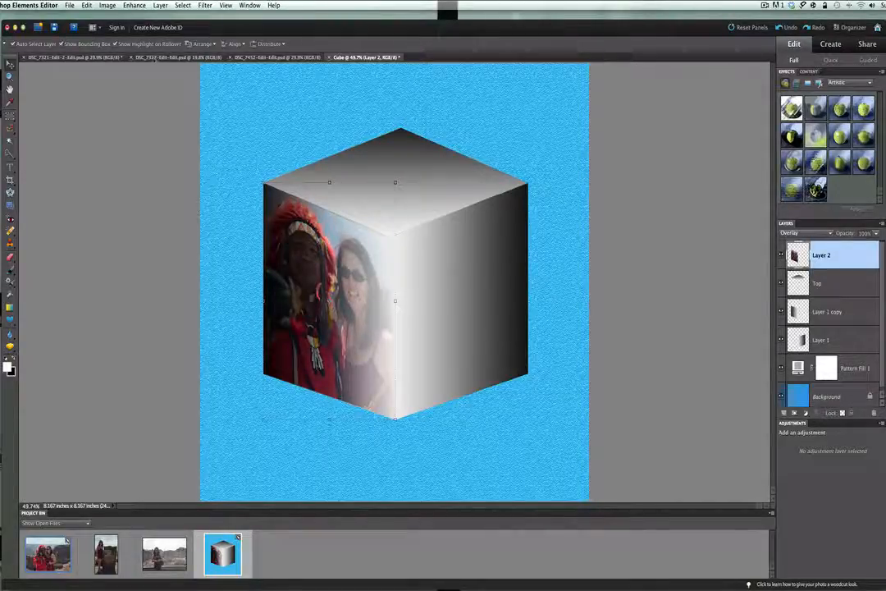
pyautogui.click(173, 58)
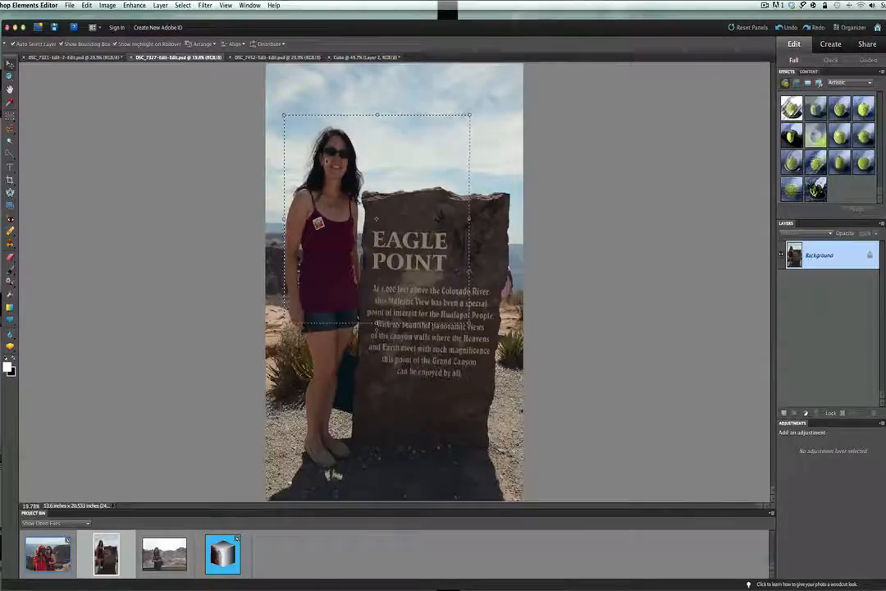
# Paste the Eagle Point photo as Layer 3, shrink it to about a third, place it over the right face and commit.
pyautogui.click(361, 57)
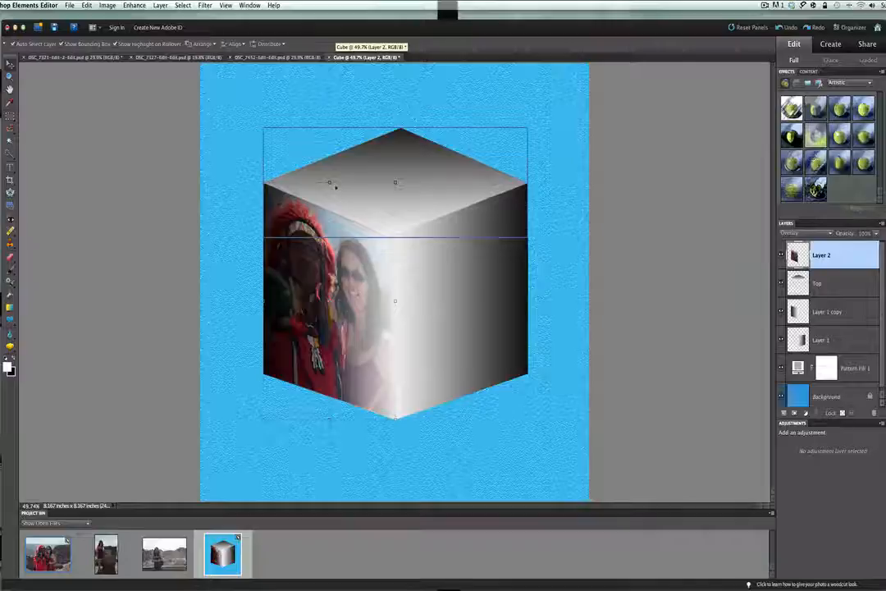
pyautogui.press('super+v')
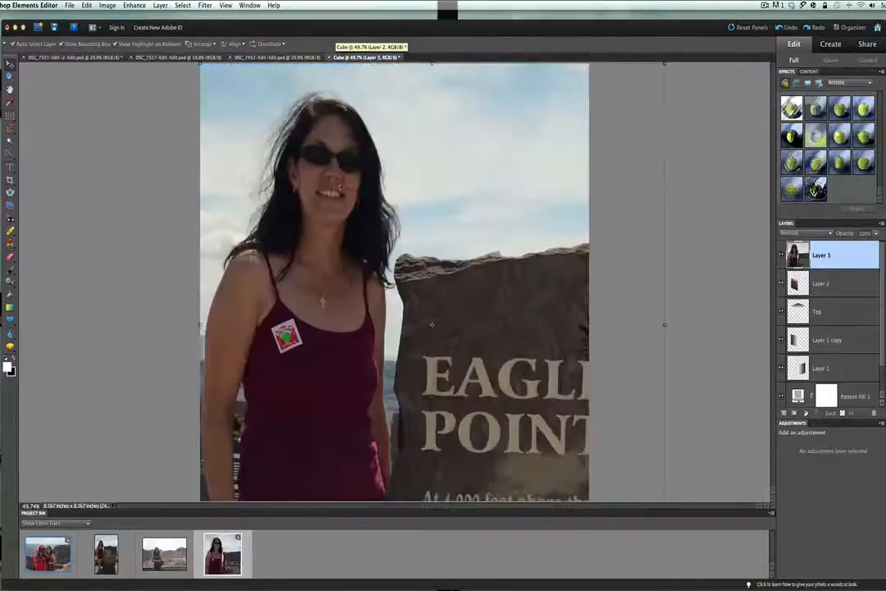
pyautogui.moveTo(200, 64); pyautogui.dragTo(358, 240)
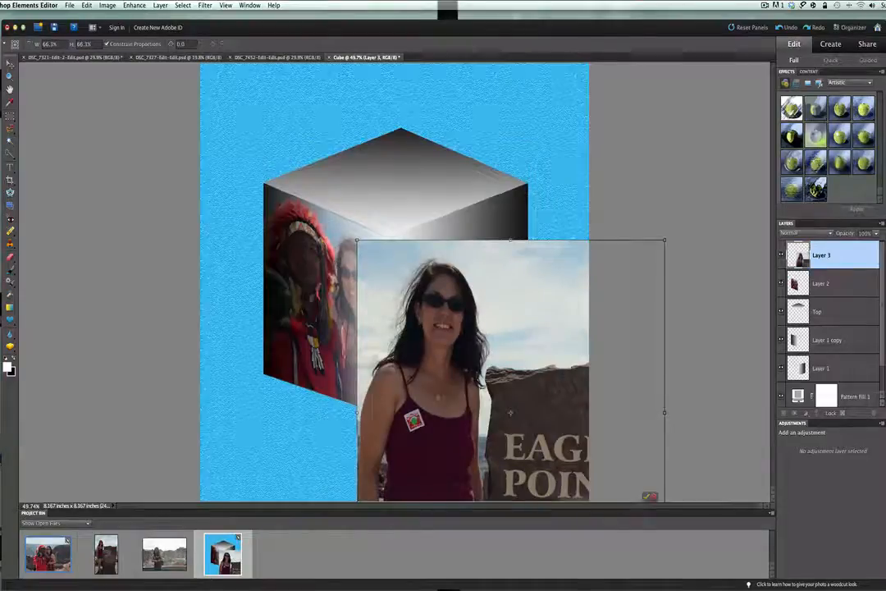
pyautogui.moveTo(357, 240)
pyautogui.mouseDown()
pyautogui.moveTo(235, 123)
pyautogui.moveTo(341, 241)
pyautogui.mouseUp()
pyautogui.moveTo(443, 352)
pyautogui.mouseDown()
pyautogui.moveTo(438, 328)
pyautogui.moveTo(489, 319)
pyautogui.mouseUp()
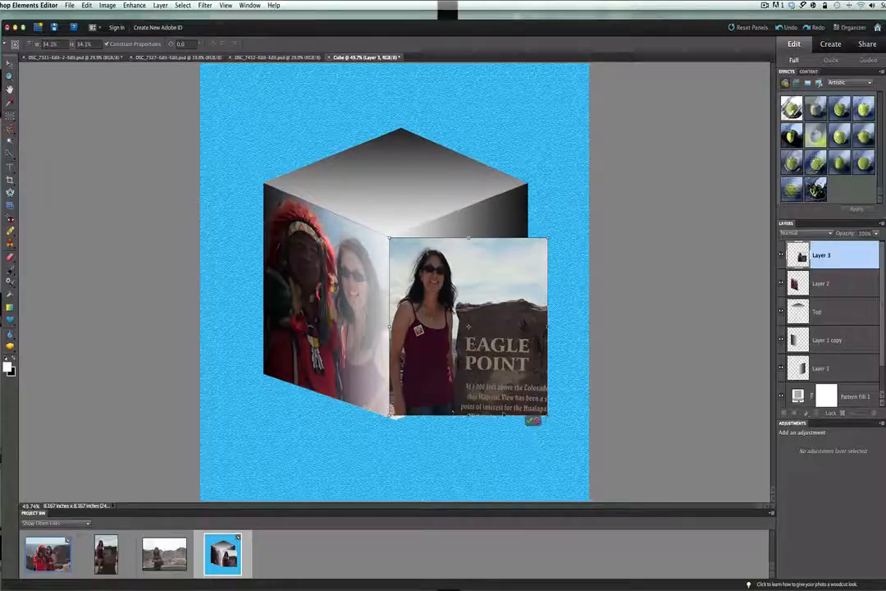
pyautogui.click(533, 420)
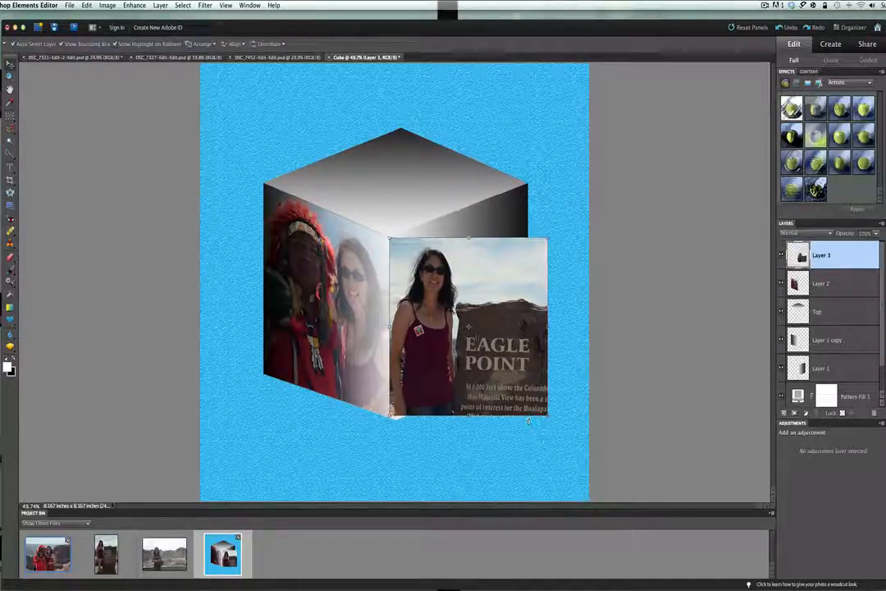
# Distort Layer 3's right corners onto the cube's slanted right face and confirm.
pyautogui.rightClick(463, 301)
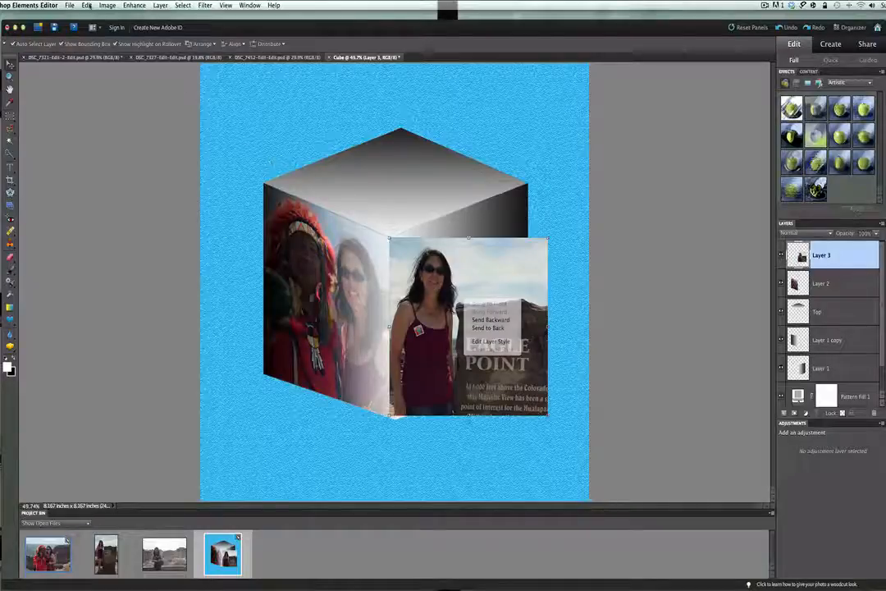
pyautogui.click(69, 5)
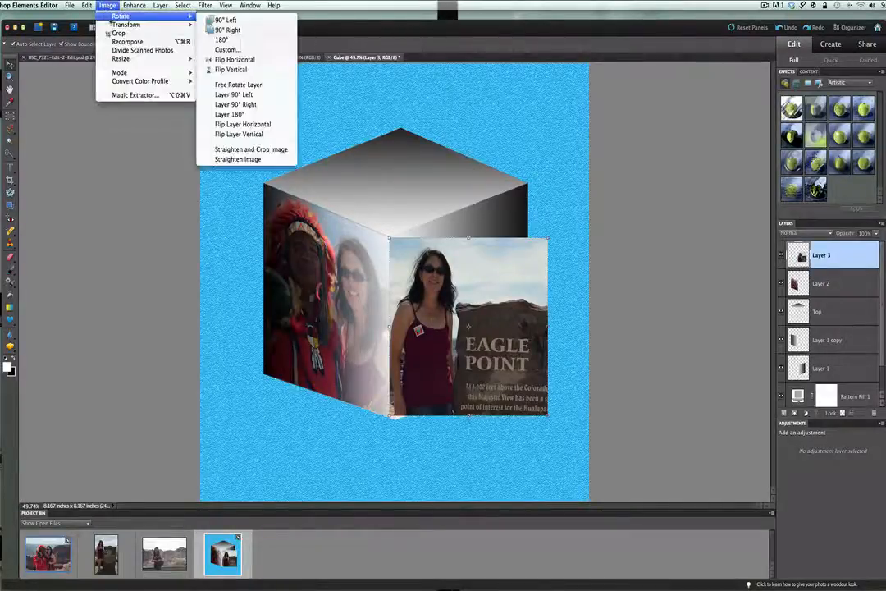
pyautogui.moveTo(127, 24)
pyautogui.click(215, 41)
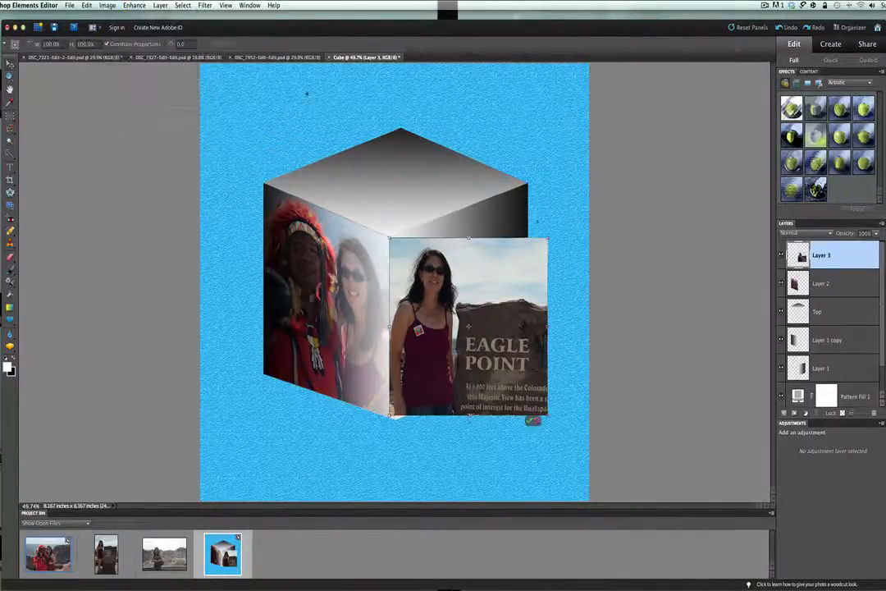
pyautogui.moveTo(548, 240); pyautogui.dragTo(530, 188)
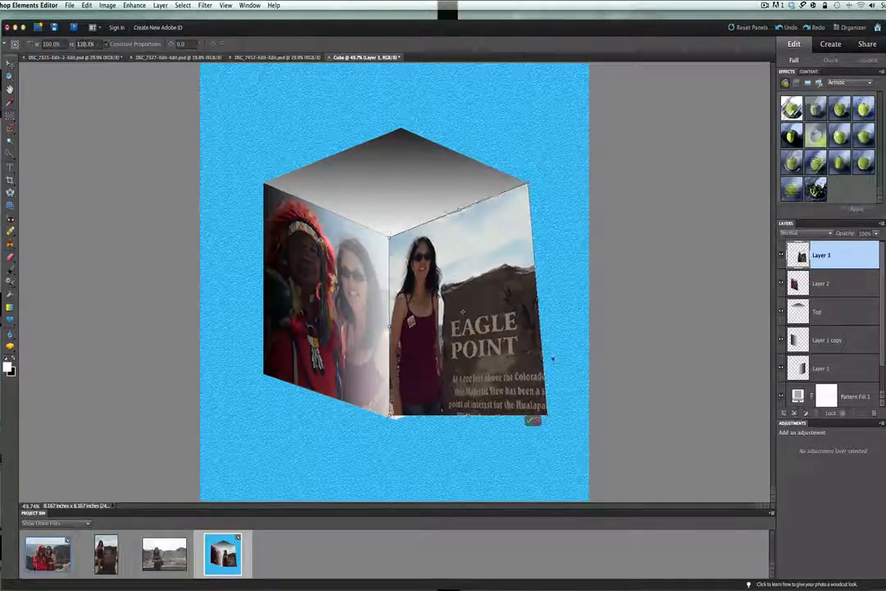
pyautogui.moveTo(548, 415); pyautogui.dragTo(526, 373)
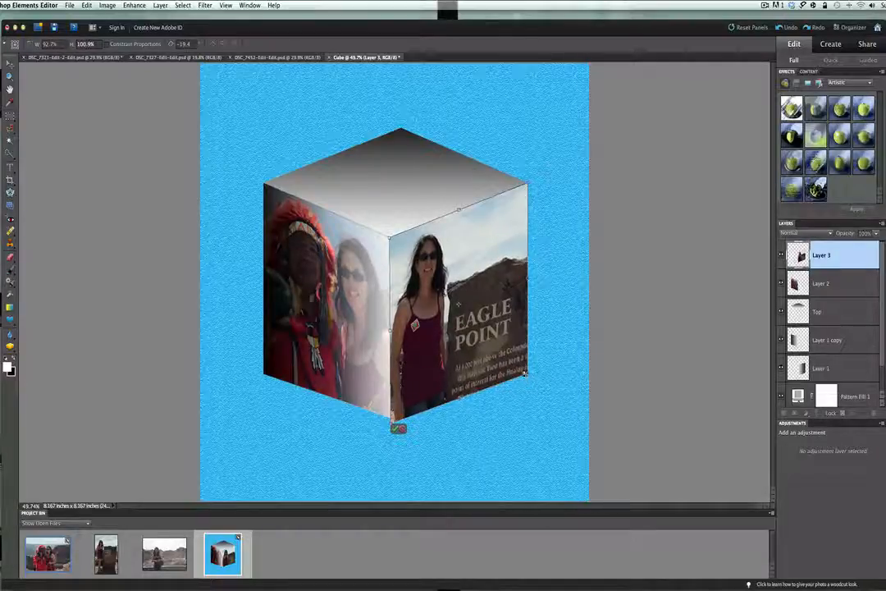
pyautogui.press('Return')
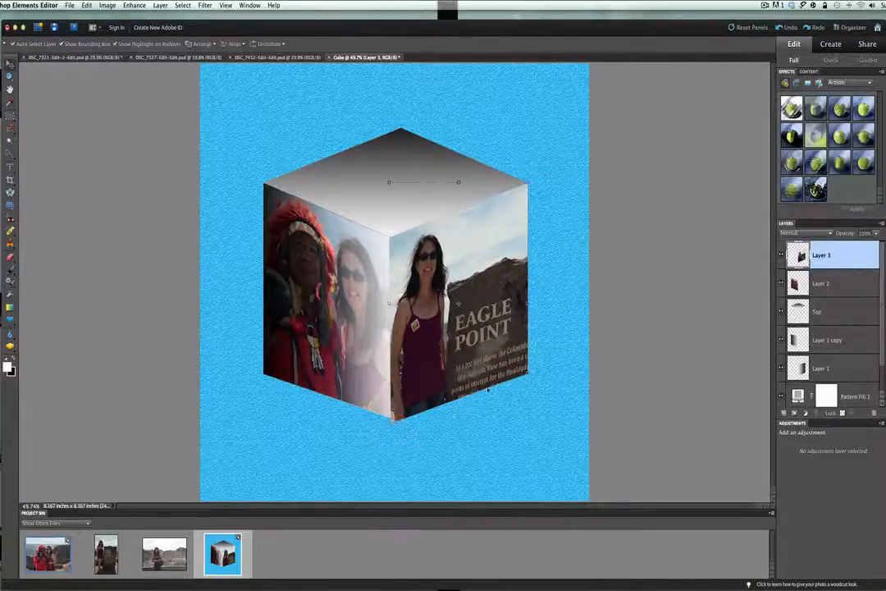
# Set Layer 3's Eagle Point photo to Overlay and switch to the DSC_7452 dam photo.
pyautogui.click(804, 233)
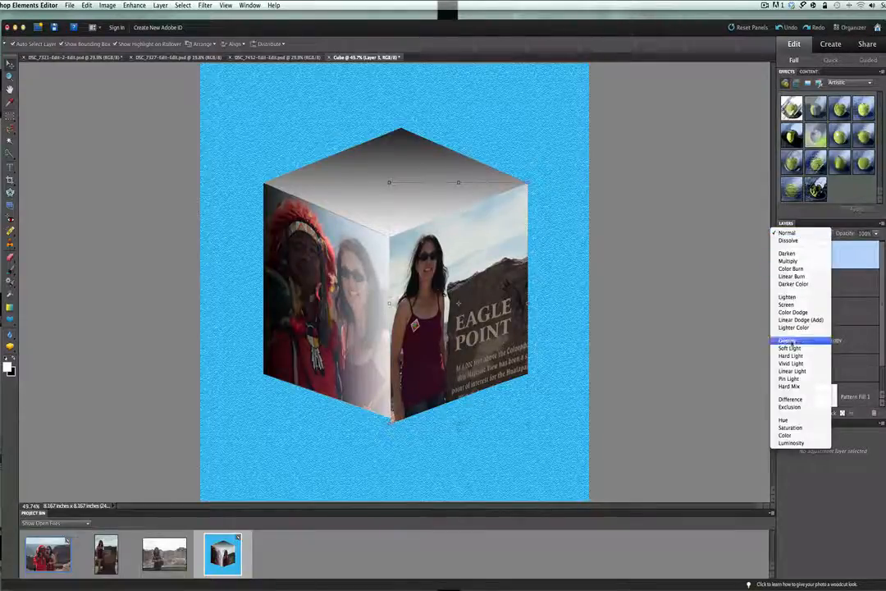
pyautogui.click(789, 340)
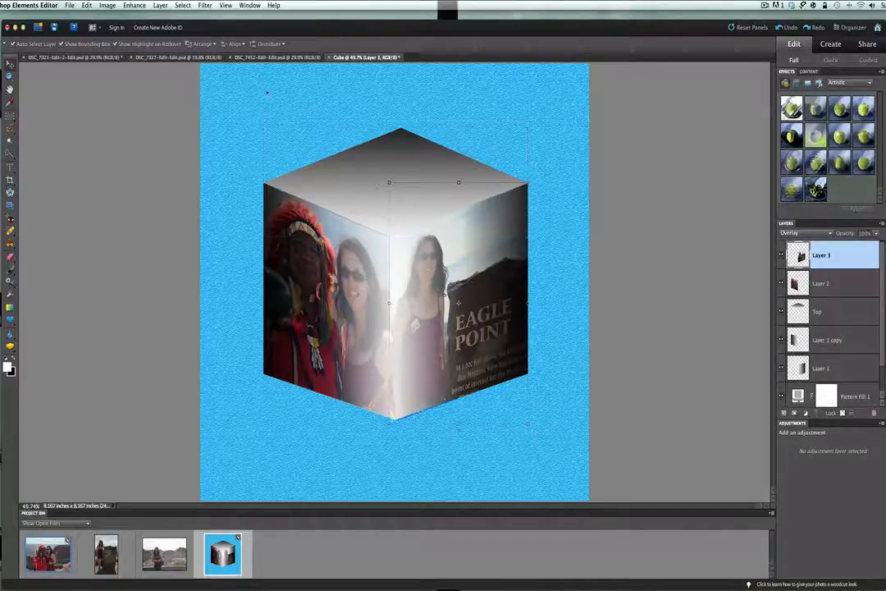
pyautogui.click(267, 56)
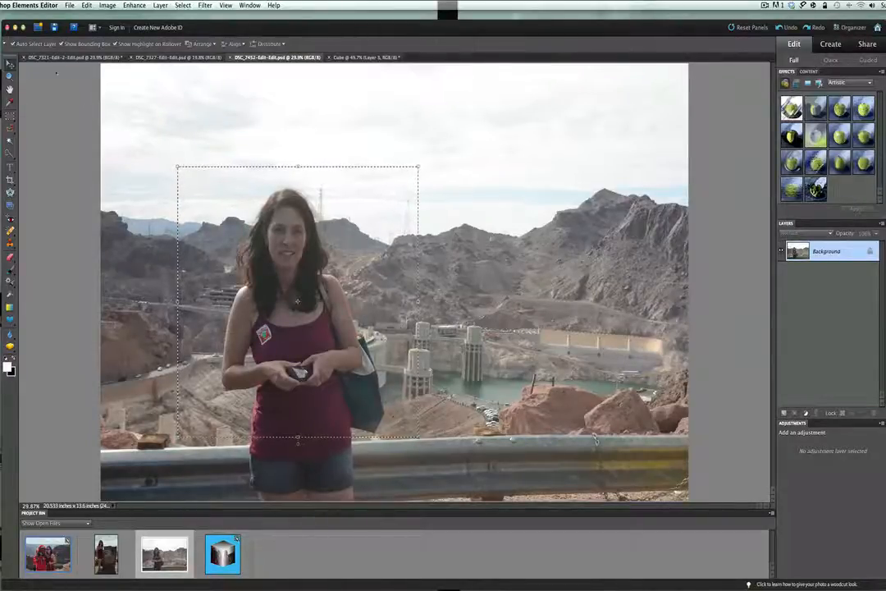
# Clear the existing selection in the dam photo and dismiss the locked-layer warning.
pyautogui.click(183, 5)
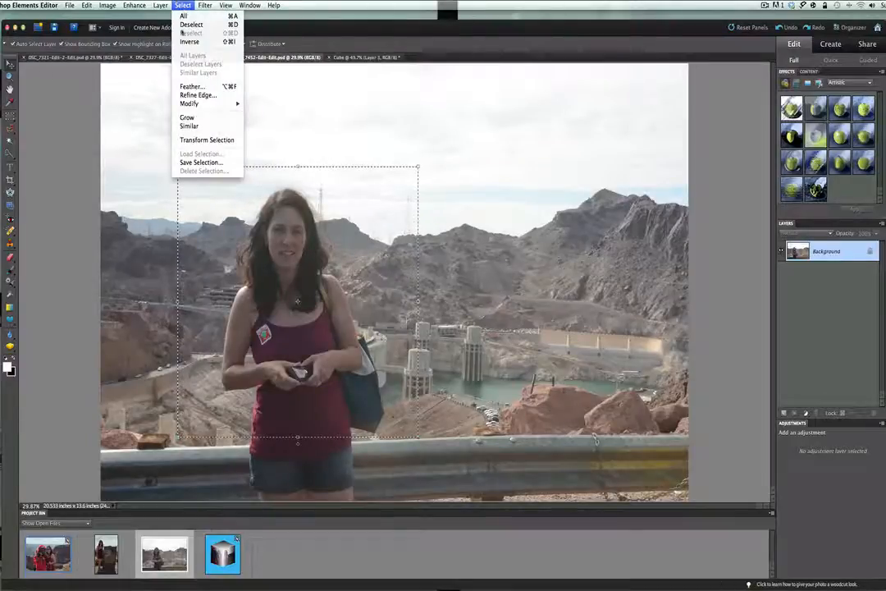
pyautogui.click(190, 24)
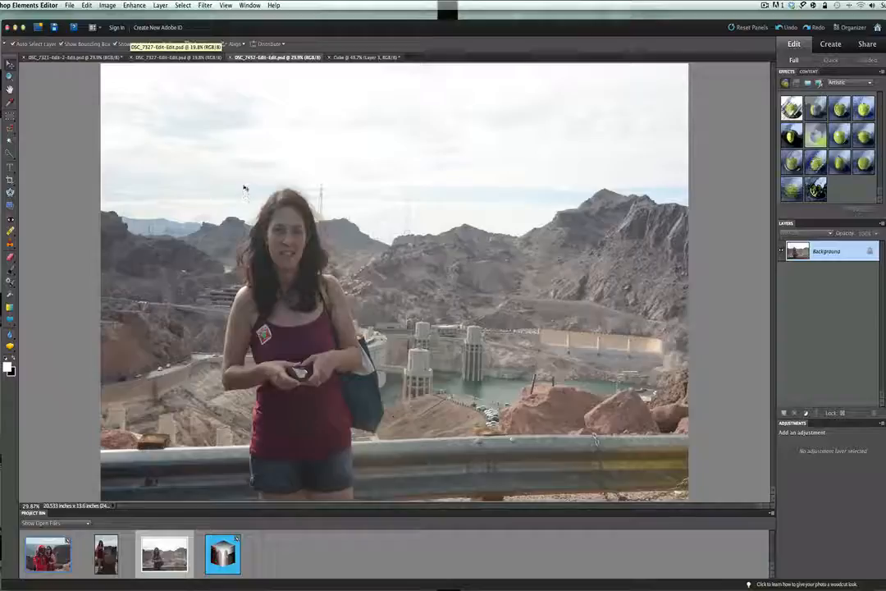
pyautogui.moveTo(129, 174); pyautogui.dragTo(140, 164)
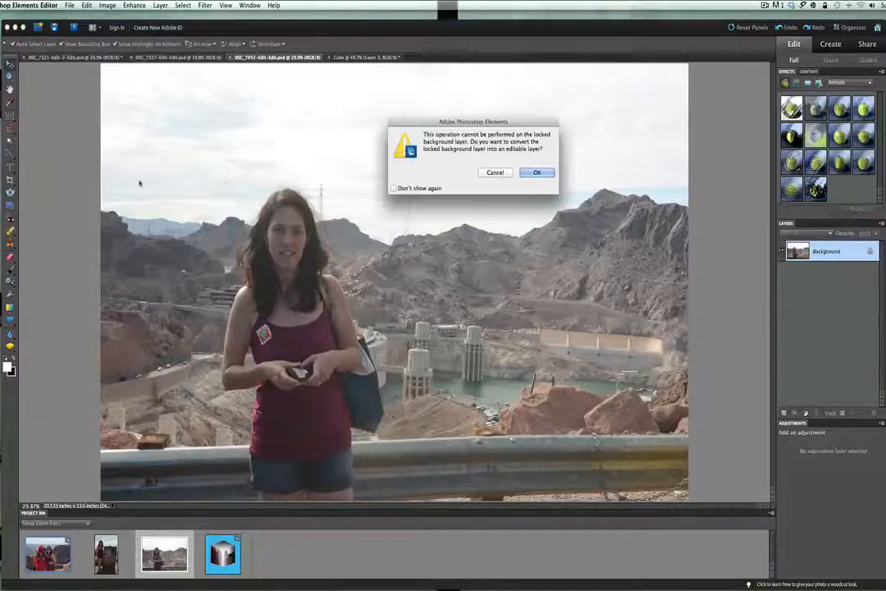
pyautogui.press('Escape')
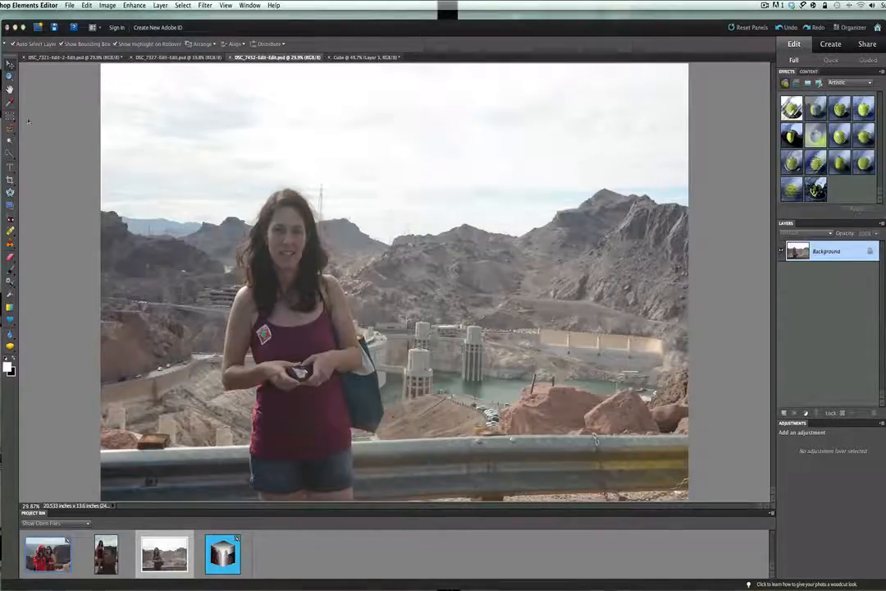
# Select a rectangle around the woman with the Rectangular Marquee Tool.
pyautogui.press('m')
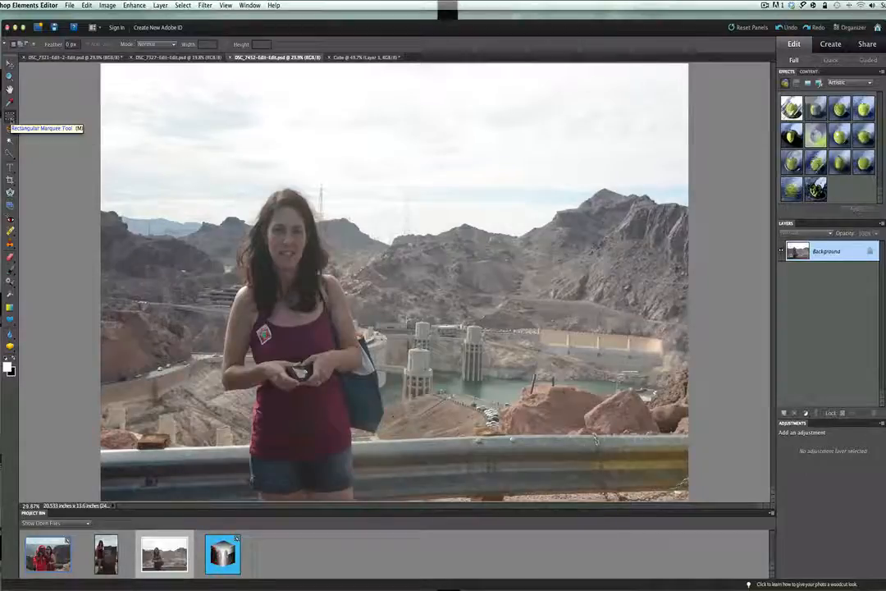
pyautogui.moveTo(237, 175)
pyautogui.mouseDown()
pyautogui.moveTo(464, 430)
pyautogui.moveTo(451, 420)
pyautogui.mouseUp()
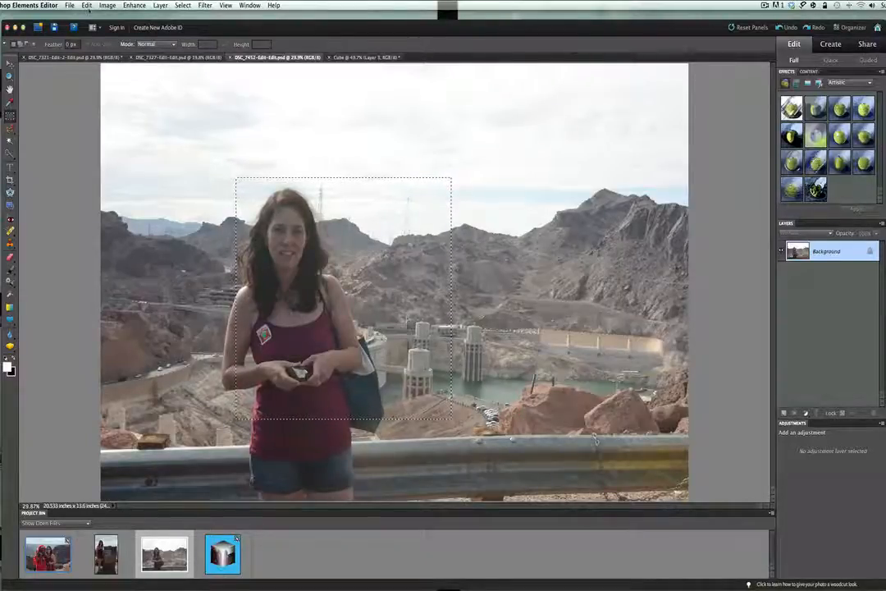
# Paste the woman's photo as Layer 4 in the Cube document, shrink it and place it over the cube's top.
pyautogui.hotkey('ctrl', 'Tab')
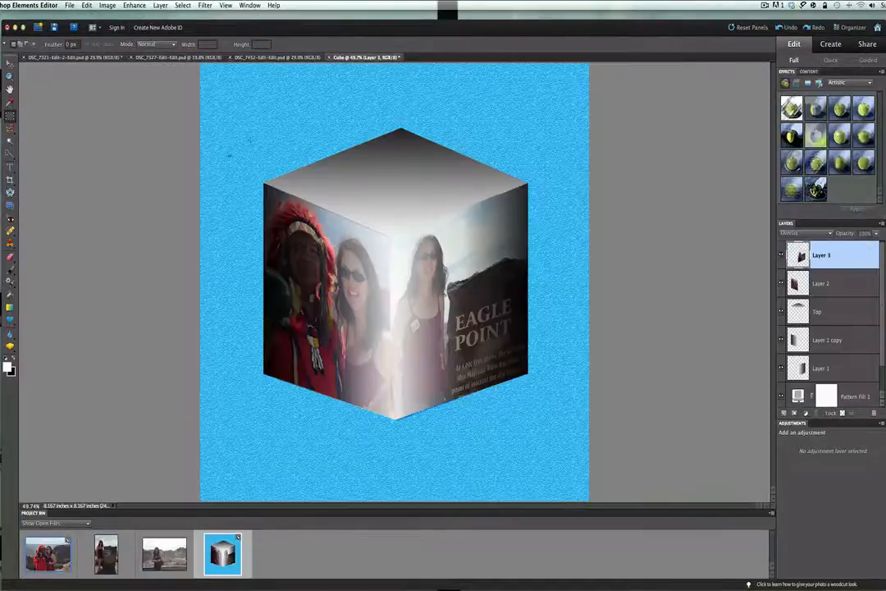
pyautogui.press('super+v')
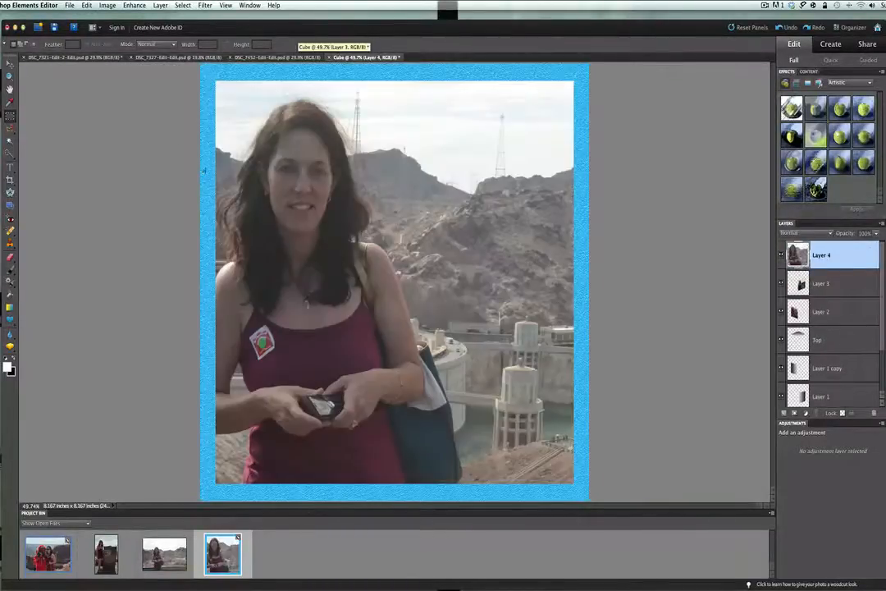
pyautogui.press('v')
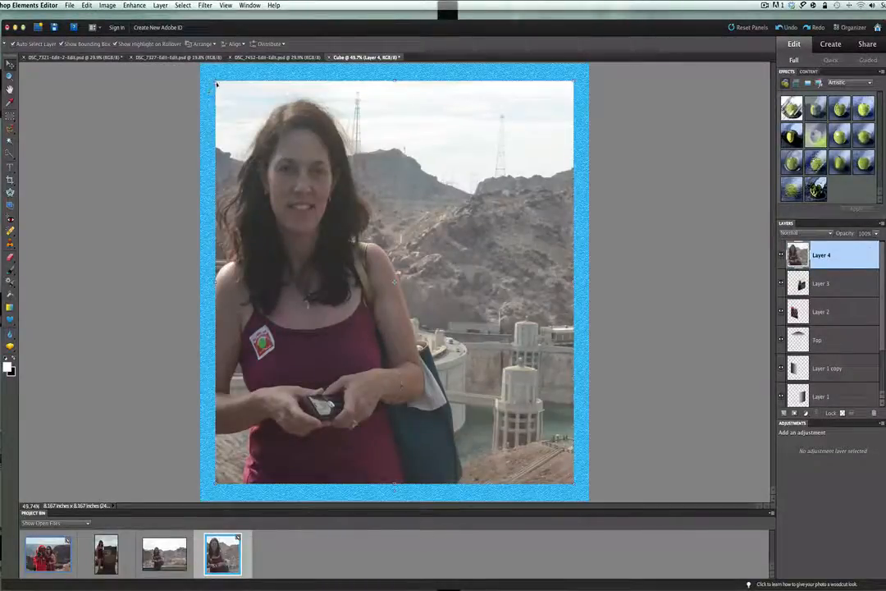
pyautogui.moveTo(217, 86); pyautogui.dragTo(415, 308)
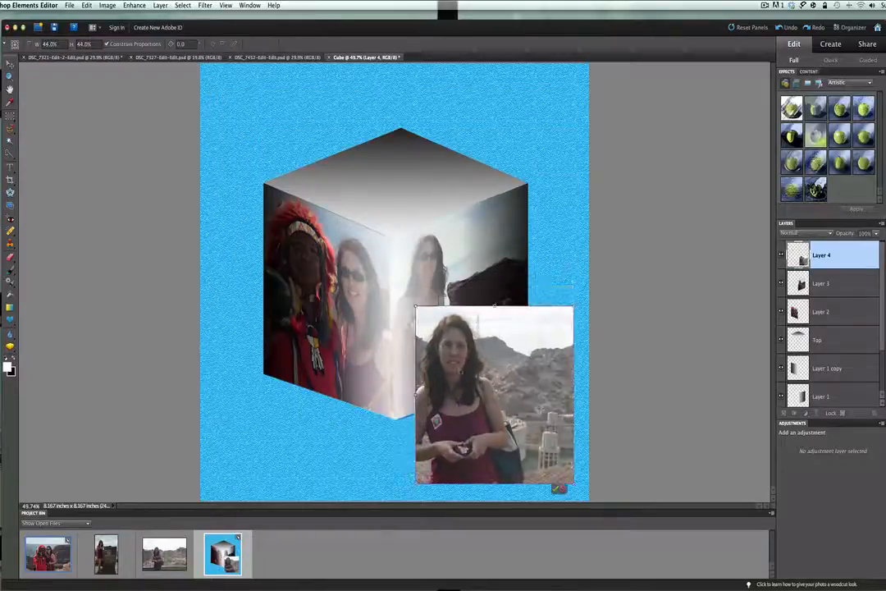
pyautogui.moveTo(492, 394); pyautogui.dragTo(389, 205)
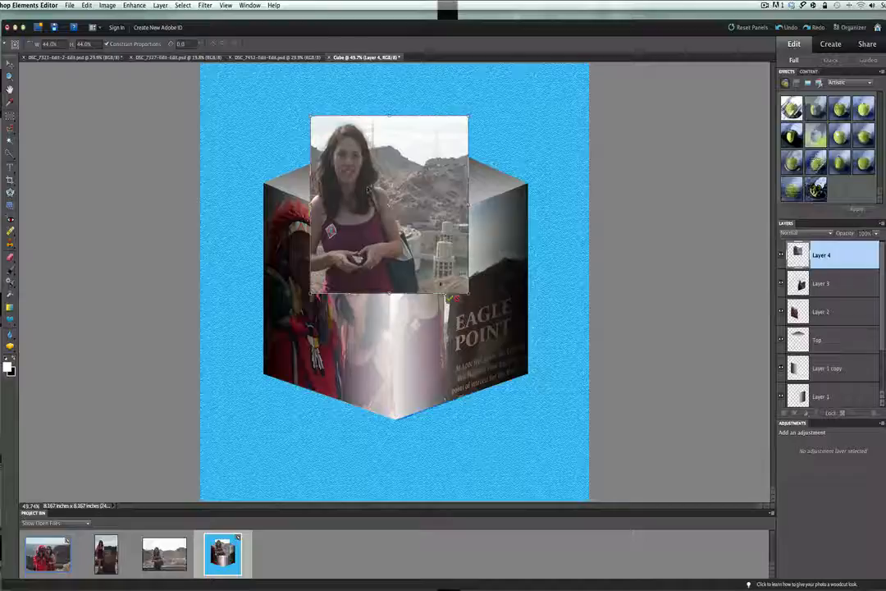
pyautogui.press('Return')
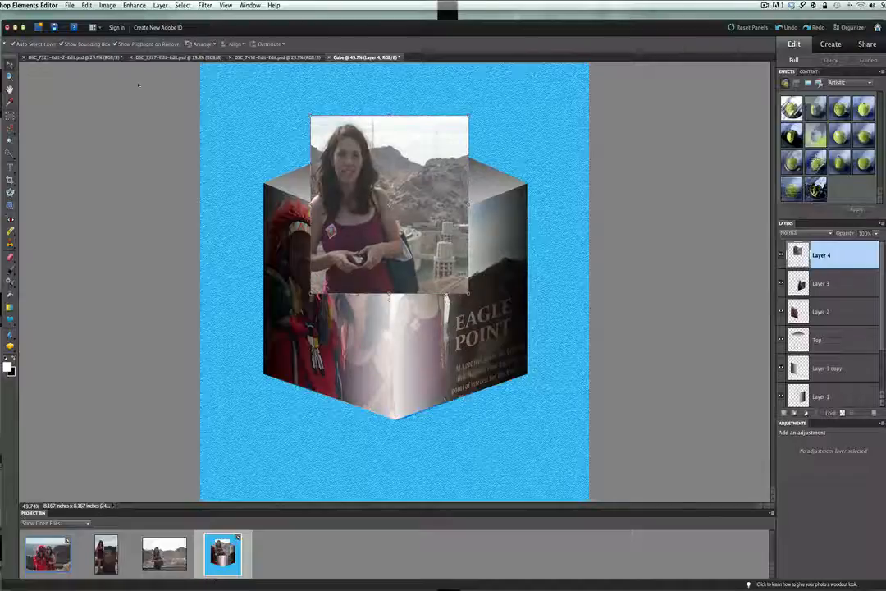
# Distort Layer 4 so its four corners land on the cube's top-face vertices and commit.
pyautogui.click(108, 5)
pyautogui.moveTo(126, 25)
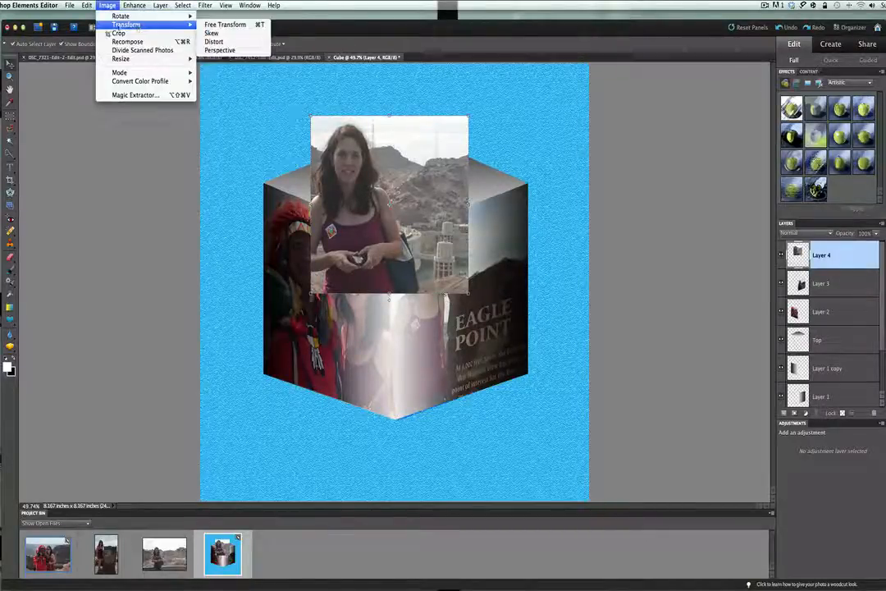
pyautogui.click(212, 41)
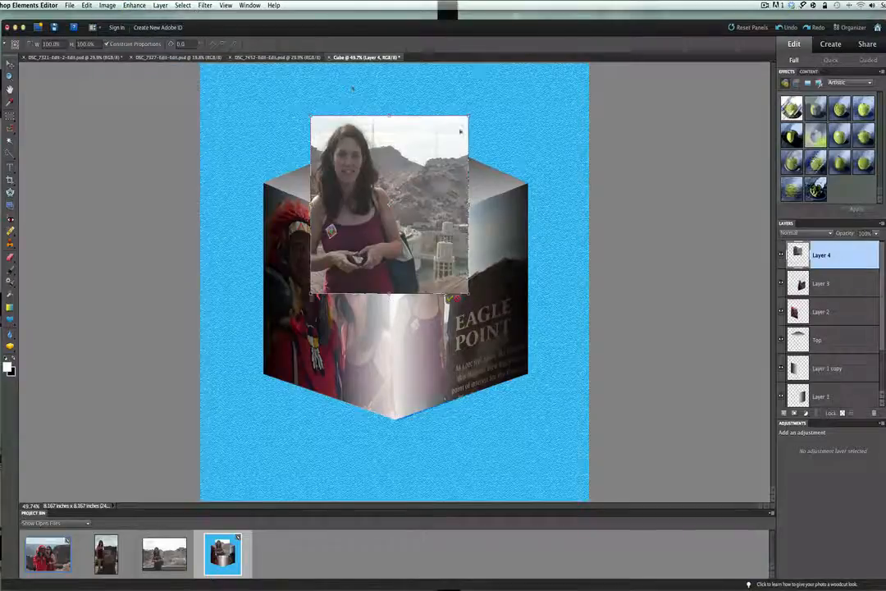
pyautogui.moveTo(468, 117); pyautogui.dragTo(528, 182)
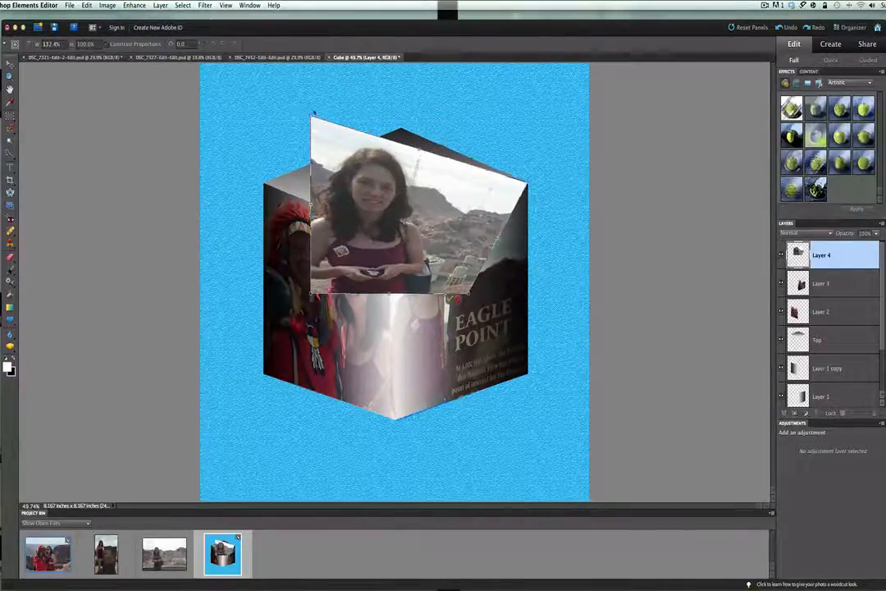
pyautogui.moveTo(310, 116); pyautogui.dragTo(398, 130)
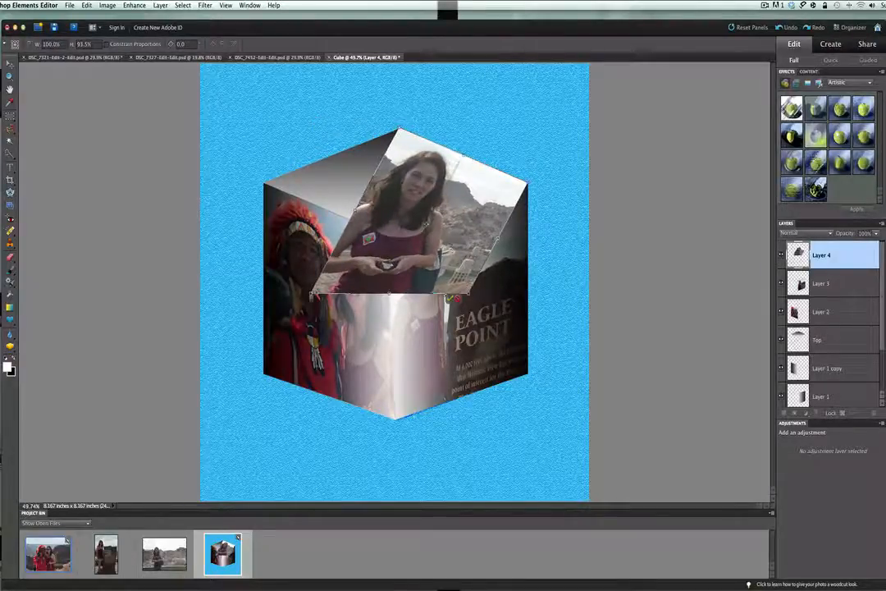
pyautogui.moveTo(312, 294); pyautogui.dragTo(267, 182)
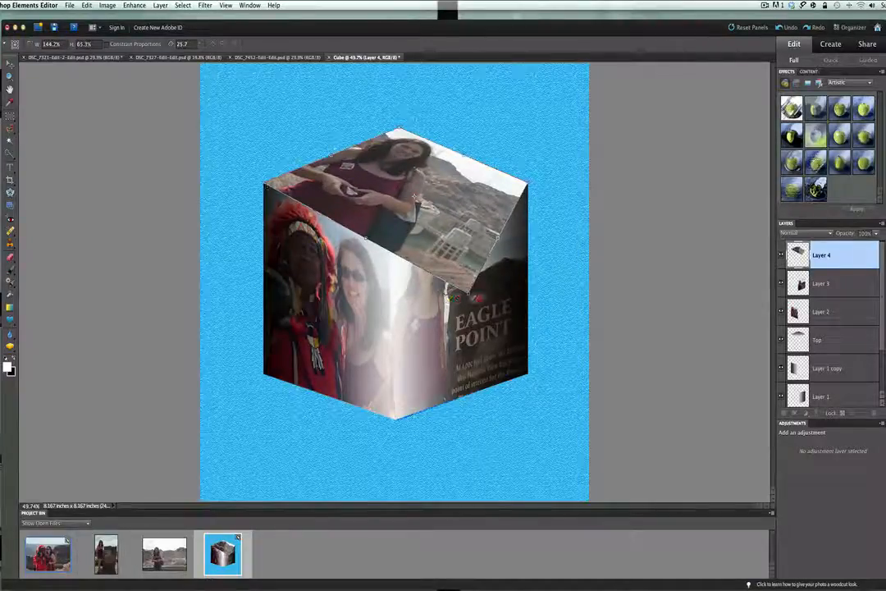
pyautogui.moveTo(465, 293)
pyautogui.mouseDown()
pyautogui.moveTo(386, 234)
pyautogui.moveTo(394, 243)
pyautogui.mouseUp()
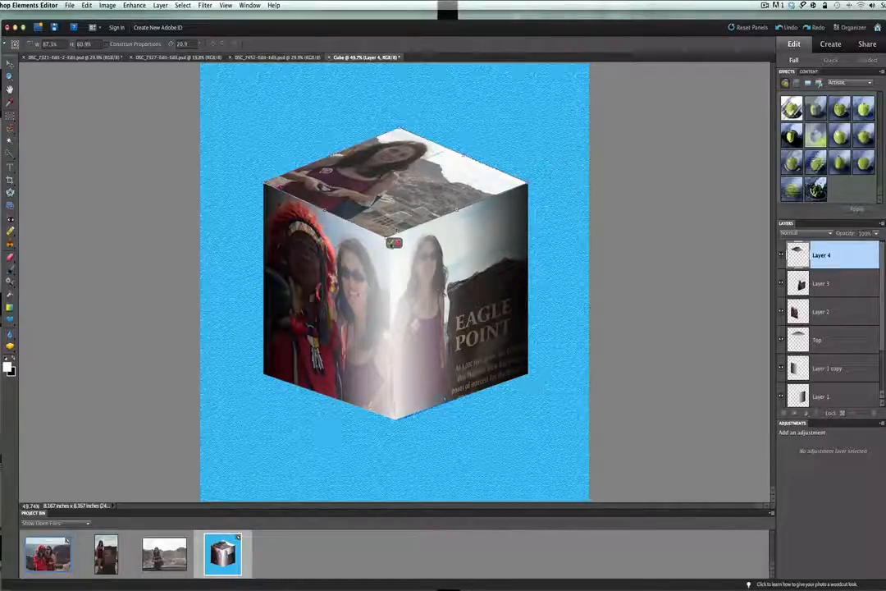
pyautogui.press('Return')
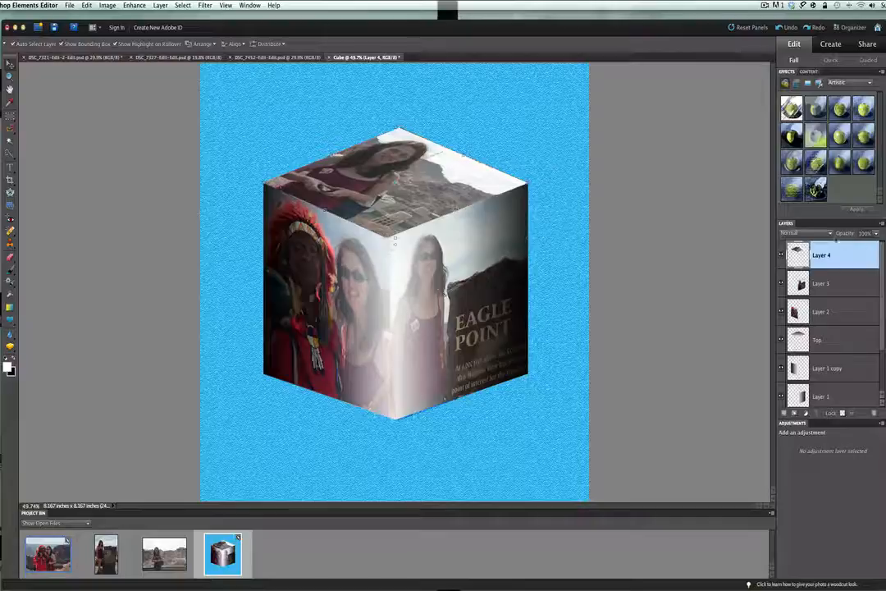
# Set Layer 4's dam photo to Overlay, leaving its transform unchanged.
pyautogui.click(800, 233)
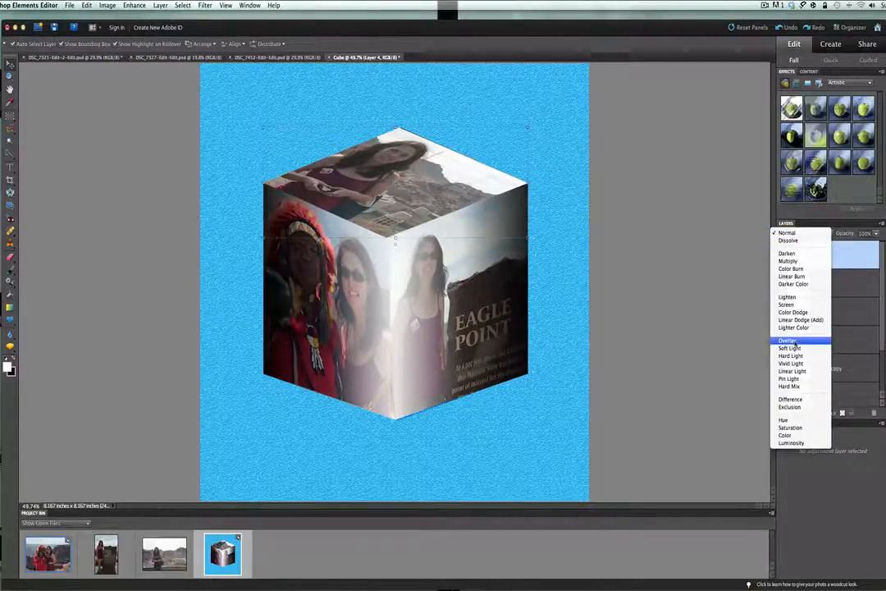
pyautogui.click(789, 340)
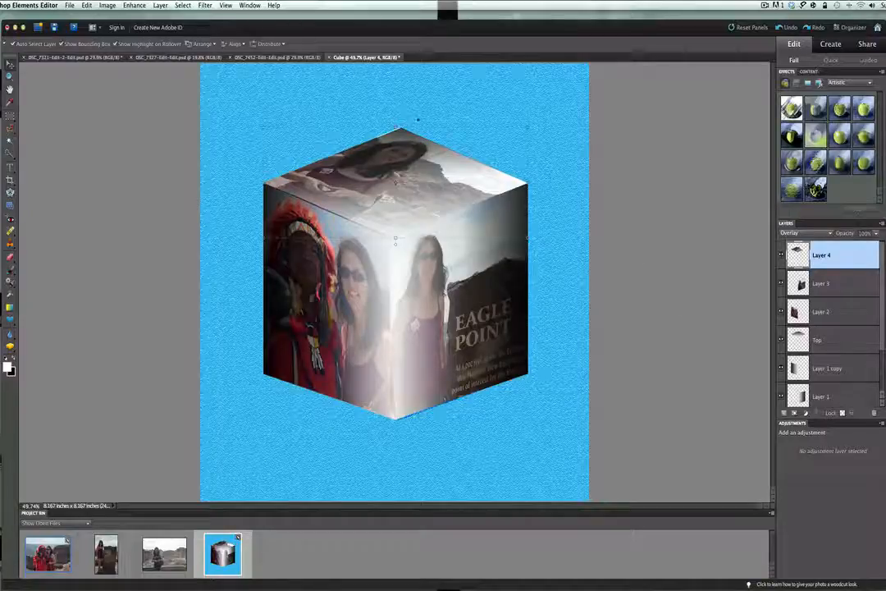
pyautogui.hotkey('ctrl', 't')
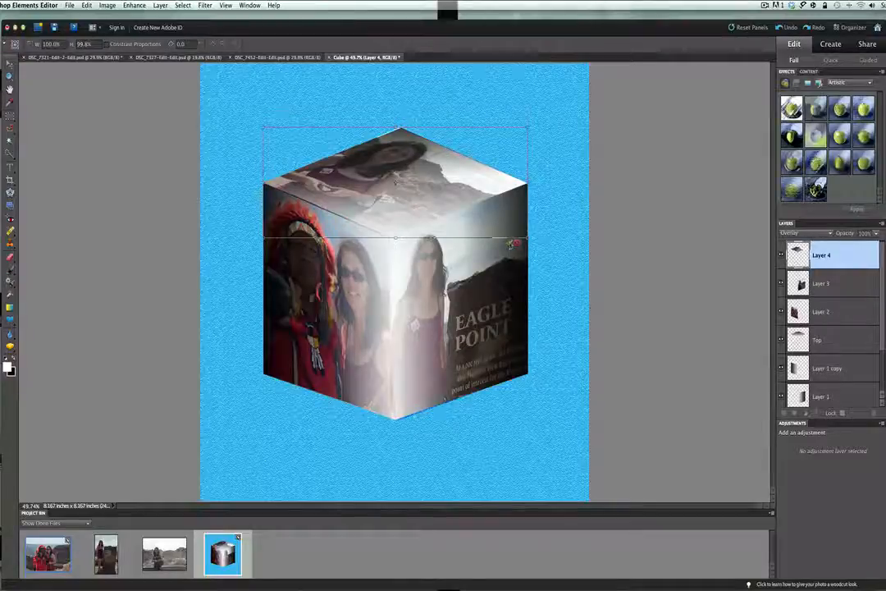
pyautogui.press('Return')
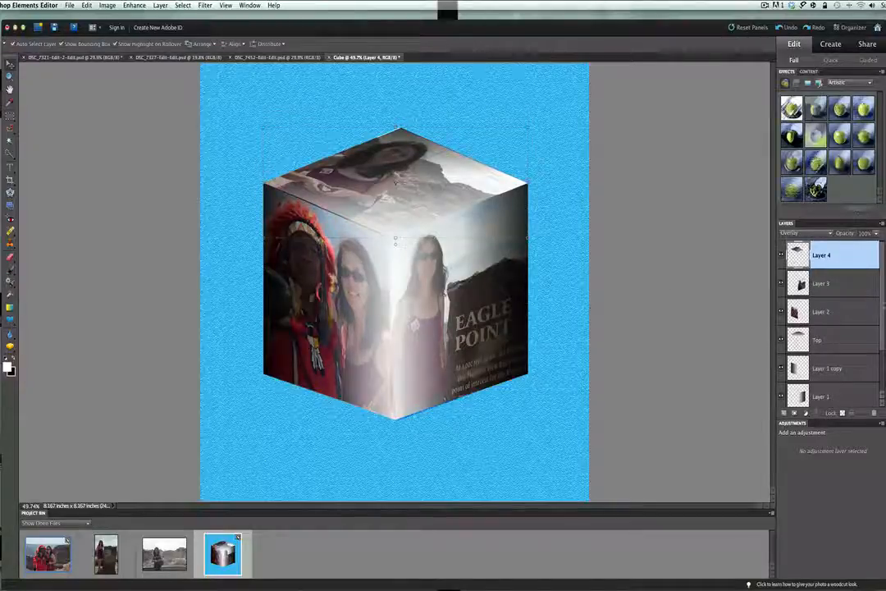
pyautogui.scroll(-3, 878, 305)
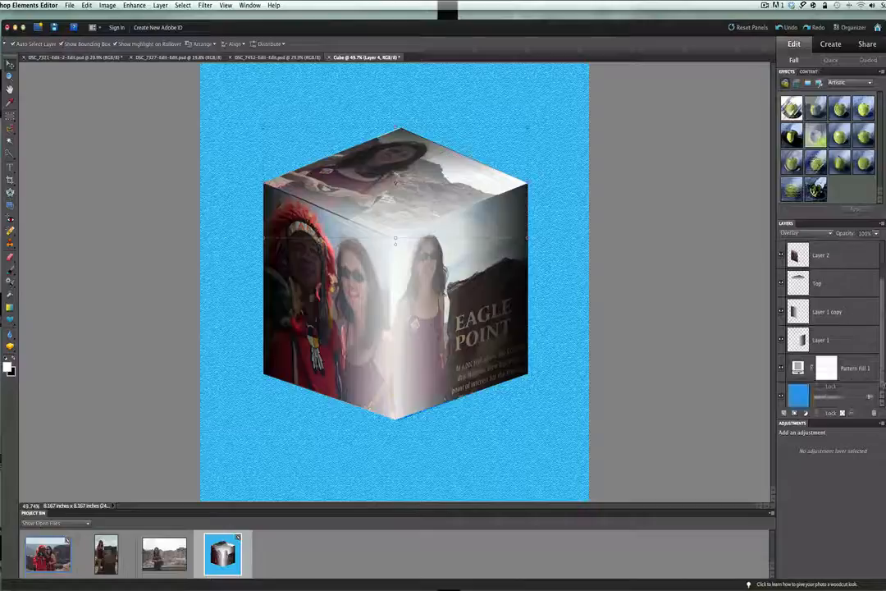
# Select the Background layer and create a new empty Layer 5 above it.
pyautogui.click(847, 396)
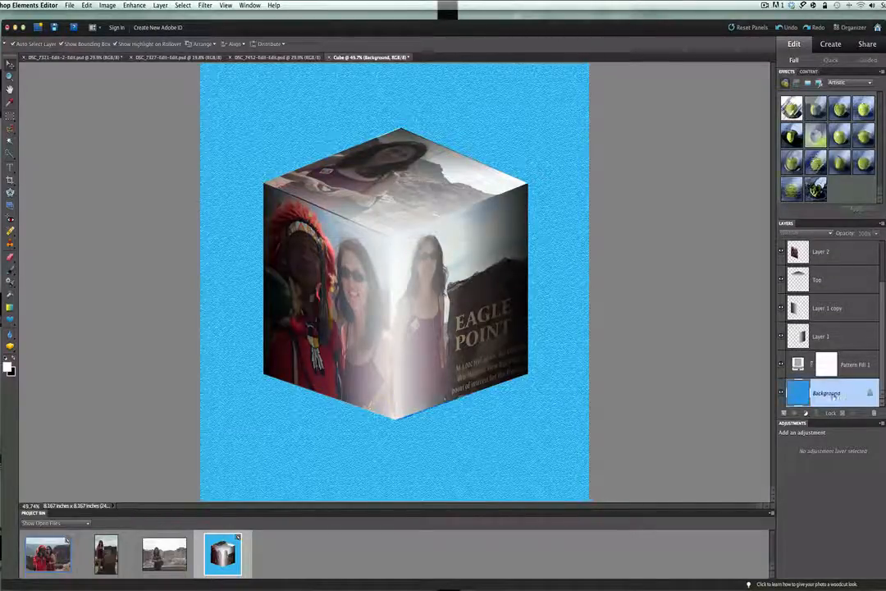
pyautogui.hotkey('ctrl', 'shift', 'n')
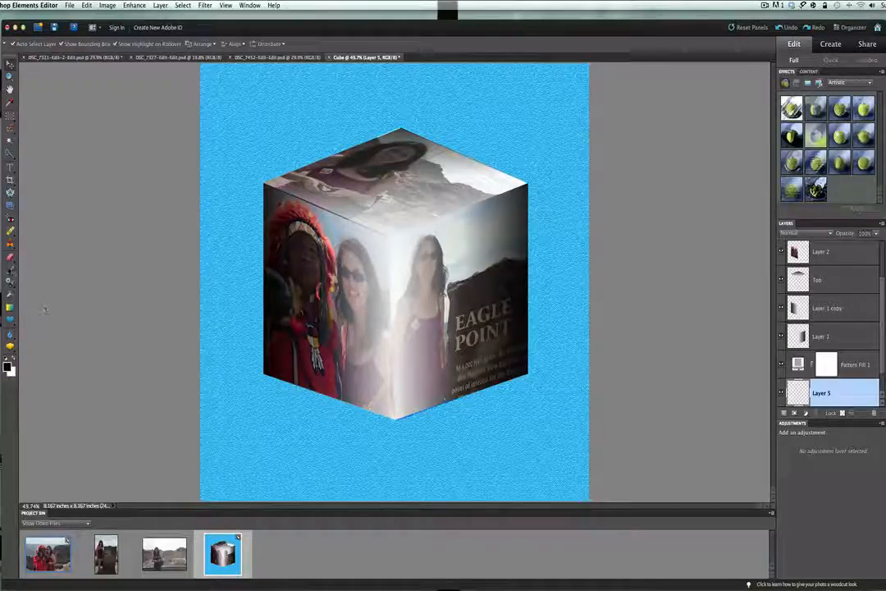
# Paint a broad black brush stroke beneath the cube on Layer 5 and lower its opacity to 58%.
pyautogui.click(10, 232)
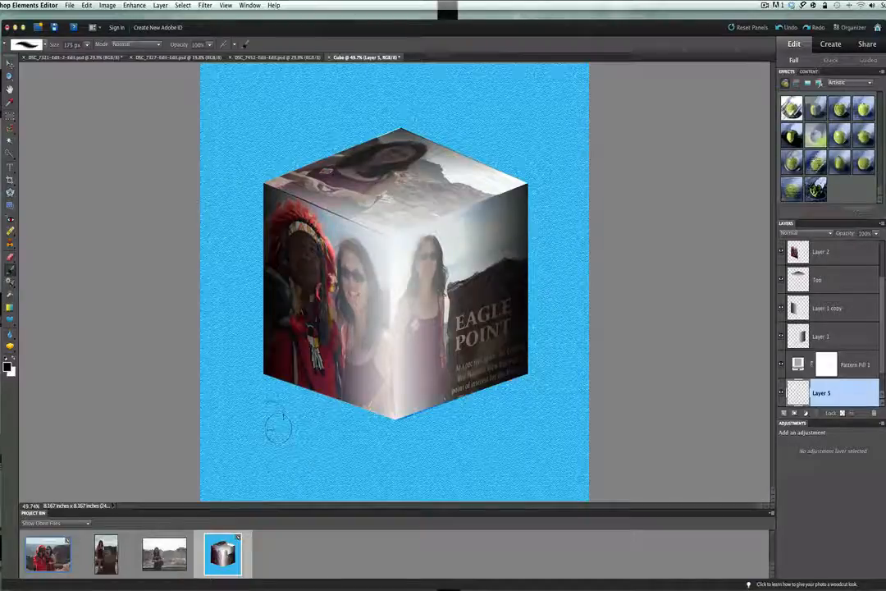
pyautogui.press(']')
pyautogui.press(']')
pyautogui.press(']')
pyautogui.moveTo(263, 423); pyautogui.dragTo(538, 447)
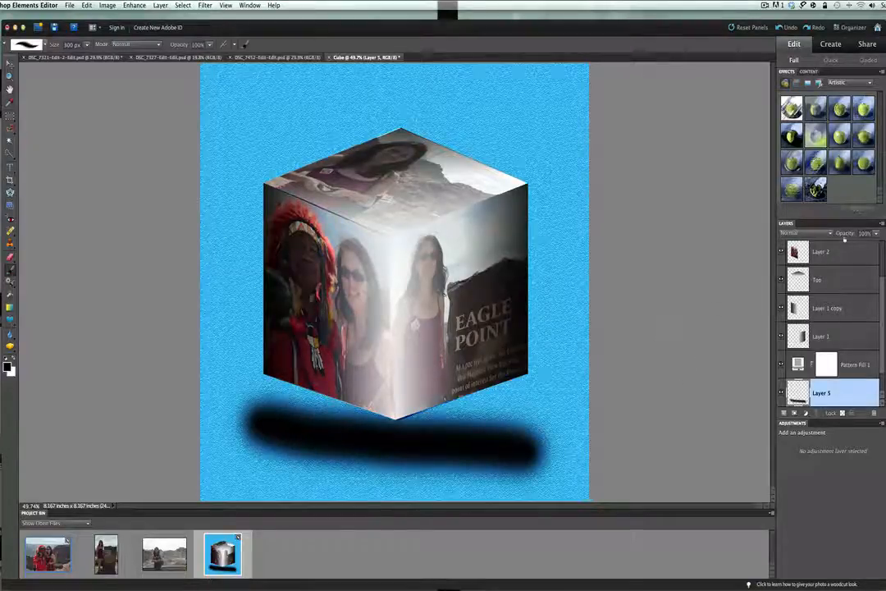
pyautogui.moveTo(864, 234); pyautogui.dragTo(835, 237)
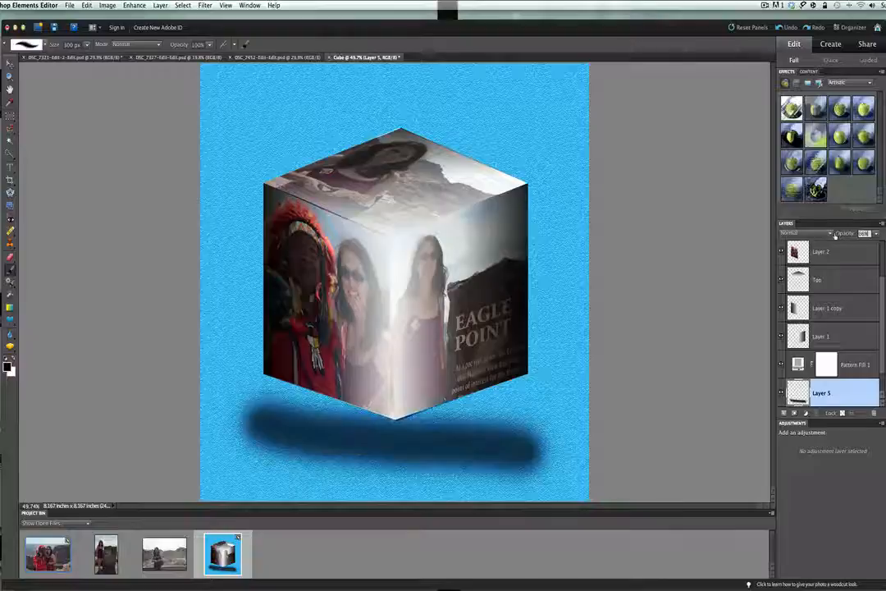